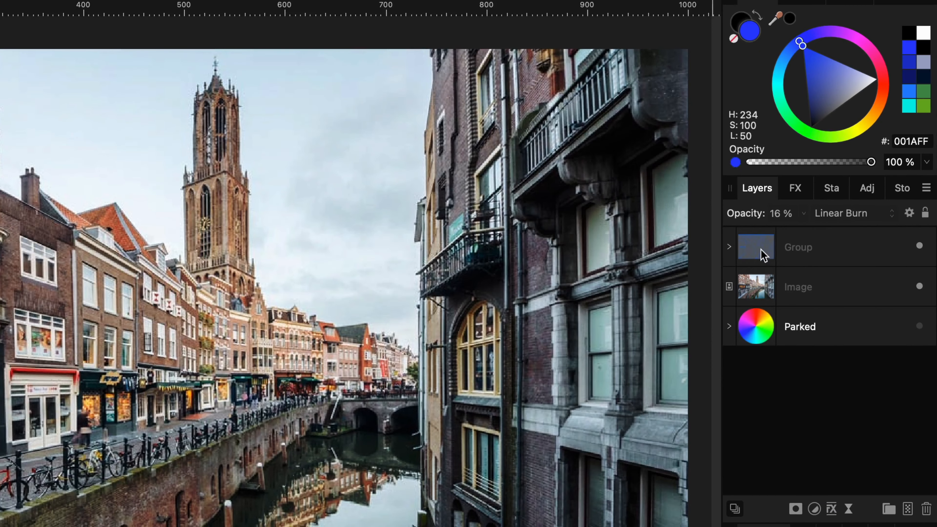
# Step: Move the existing Group layer into the Parked group and duplicate the Image layer
pyautogui.moveTo(810, 219); pyautogui.dragTo(874, 273)
pyautogui.moveTo(850, 329); pyautogui.dragTo(851, 330)
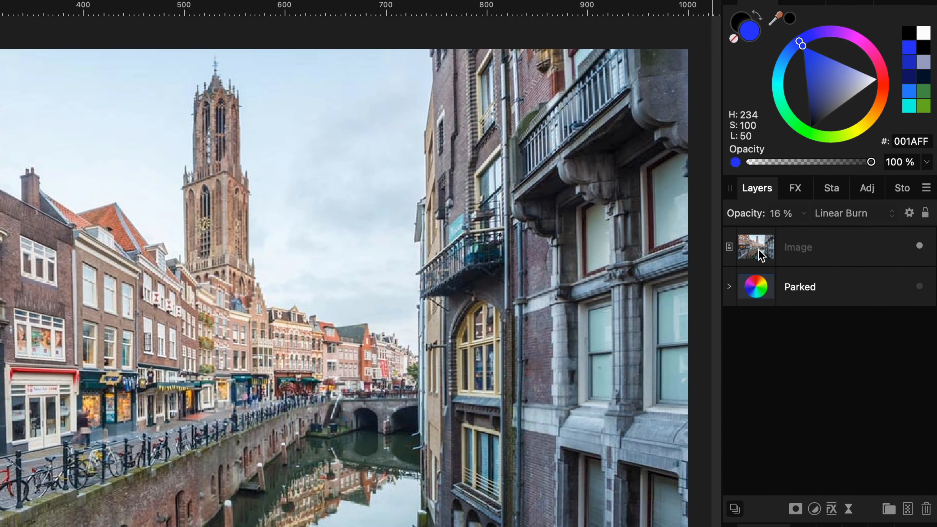
pyautogui.click(797, 251)
pyautogui.rightClick(756, 247)
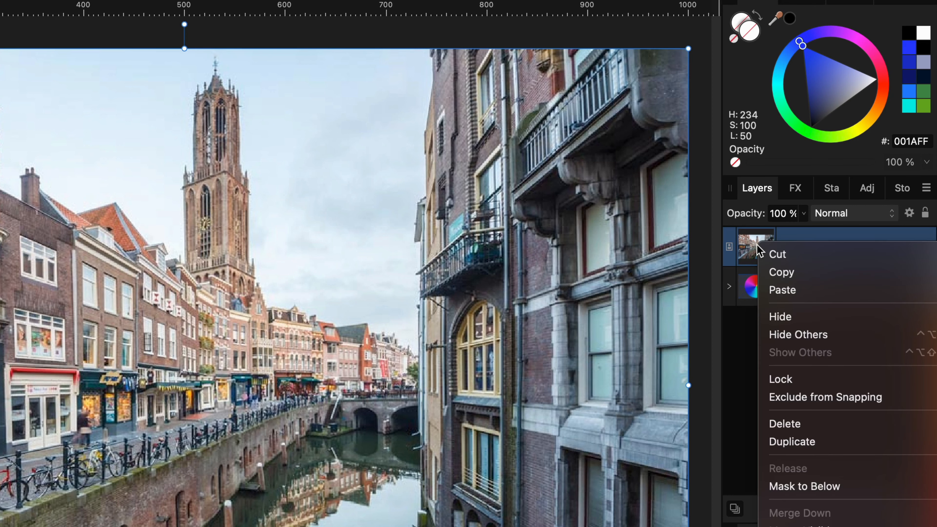
pyautogui.click(804, 443)
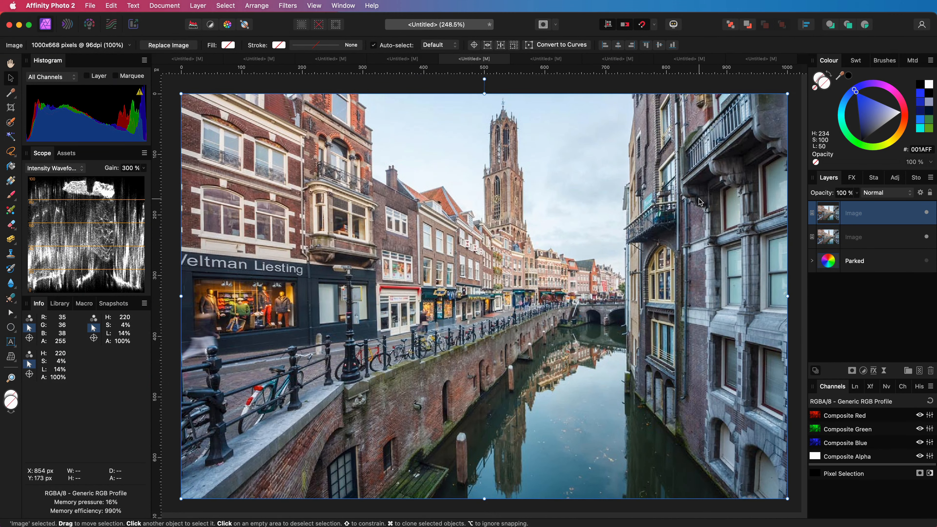
# Step: Add a blue (001AFF) fill layer and place the duplicate Image layer above it
pyautogui.click(198, 5)
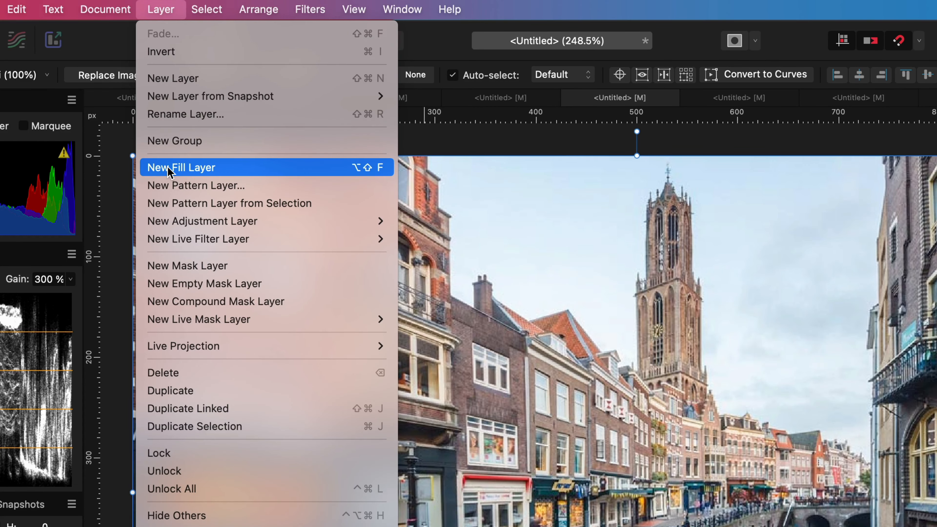
pyautogui.click(168, 168)
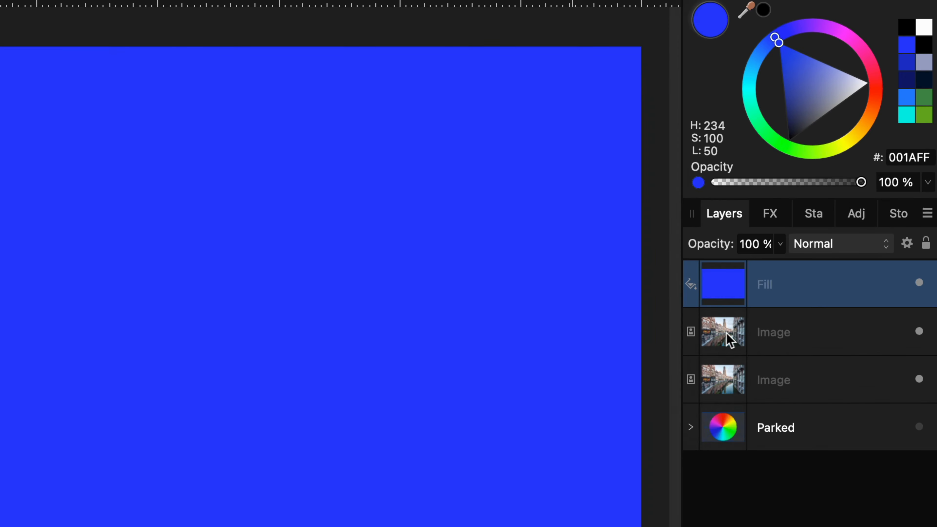
pyautogui.moveTo(728, 339); pyautogui.dragTo(755, 279)
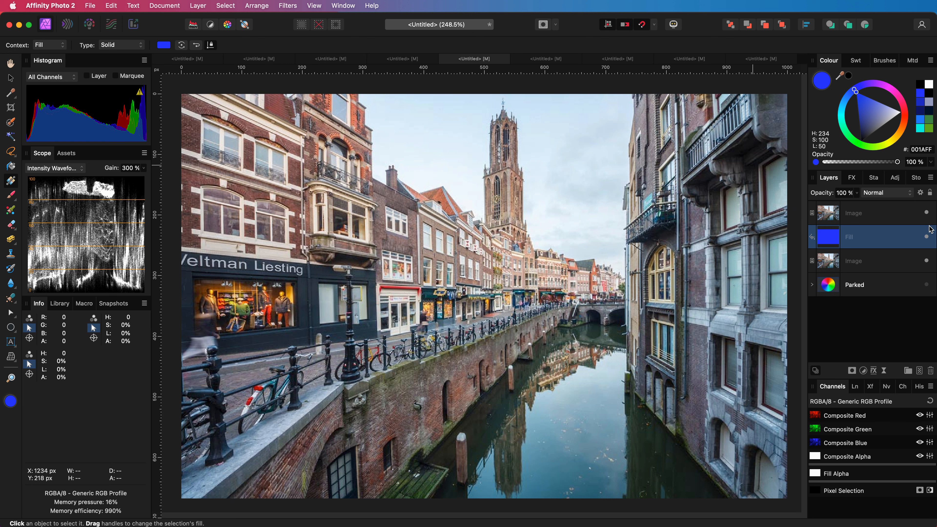
# Step: Set the top Image layer's blend mode to Saturation
pyautogui.click(885, 213)
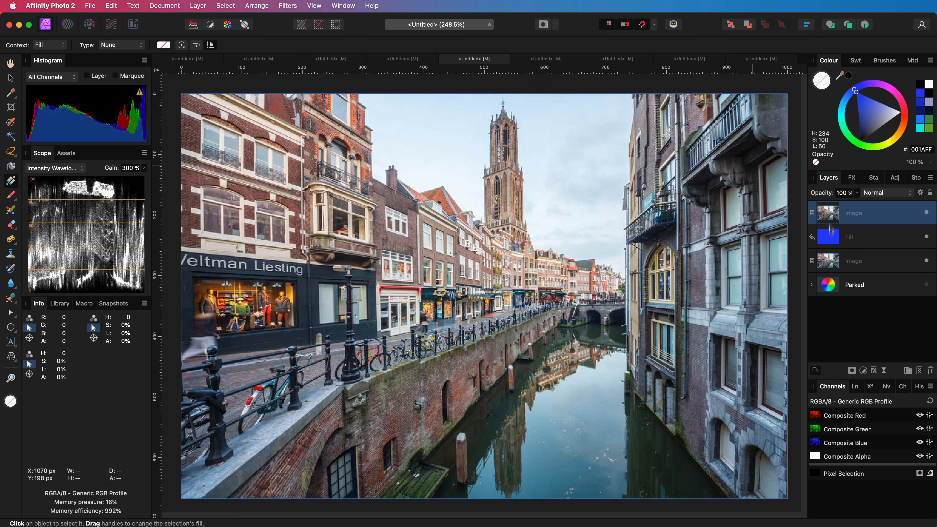
pyautogui.click(876, 199)
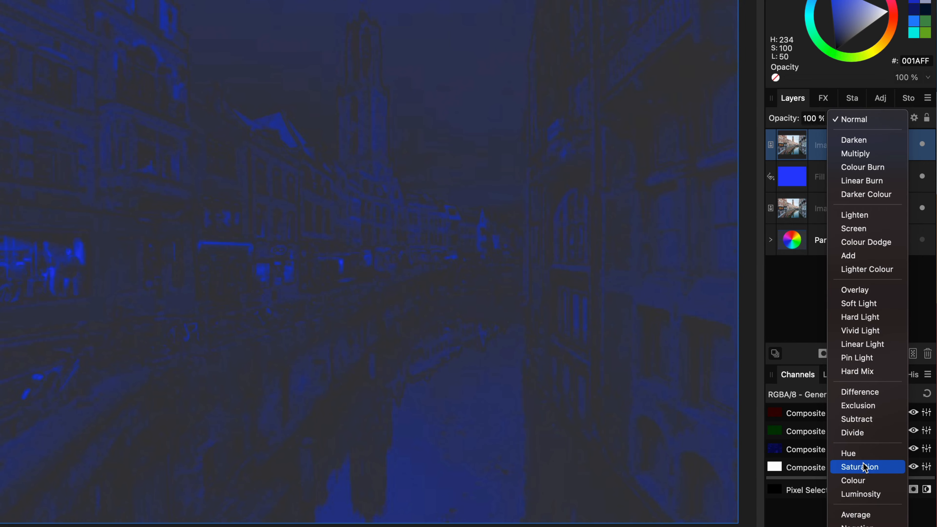
pyautogui.click(864, 466)
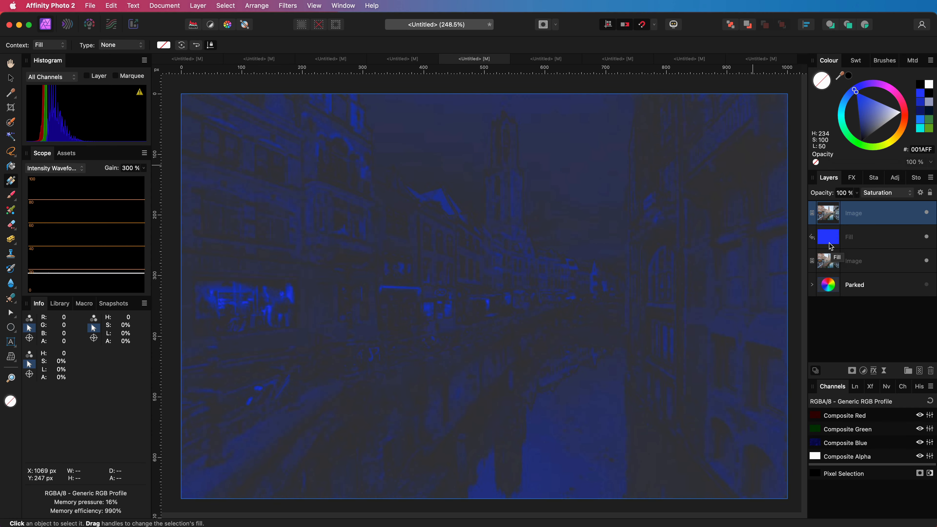
# Step: Group the top Image layer with the Fill layer, using the Passthrough blend mode
pyautogui.keyDown('shift'); pyautogui.click(853, 238); pyautogui.keyUp('shift')
pyautogui.rightClick(857, 221)
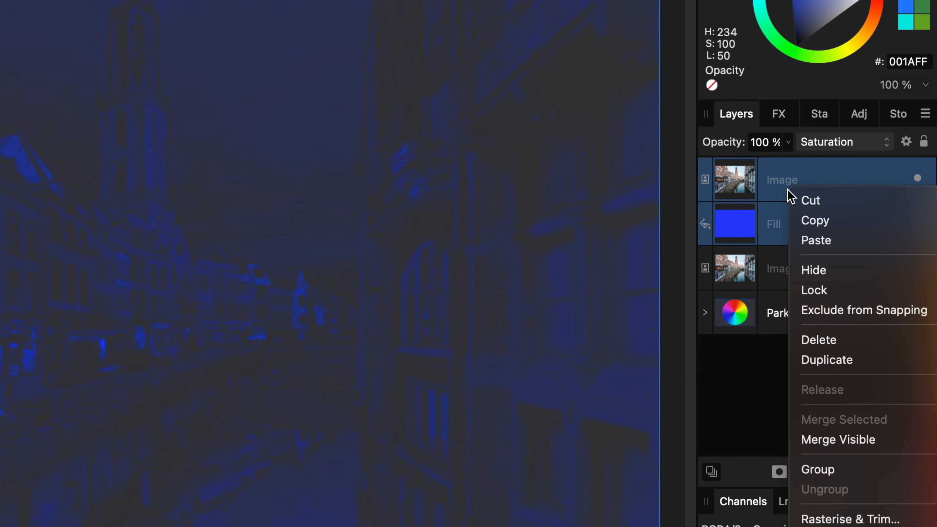
pyautogui.click(815, 469)
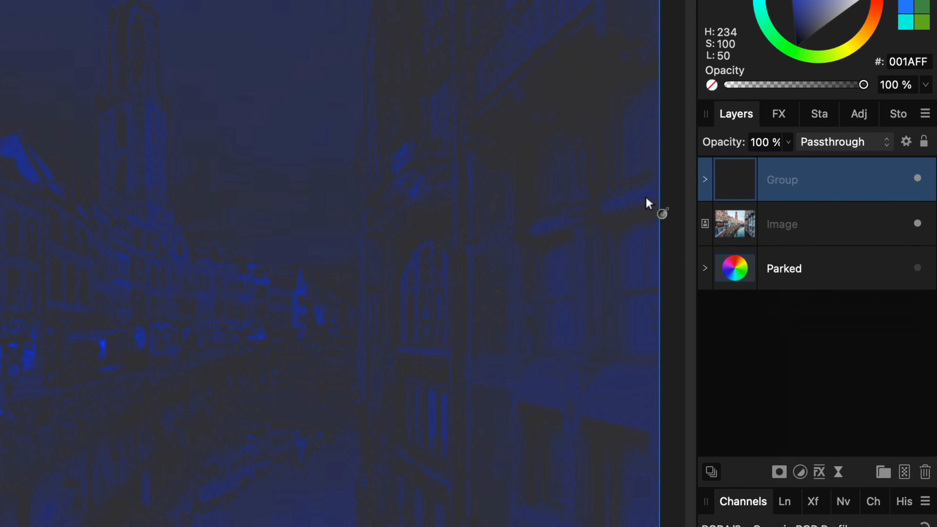
pyautogui.click(825, 148)
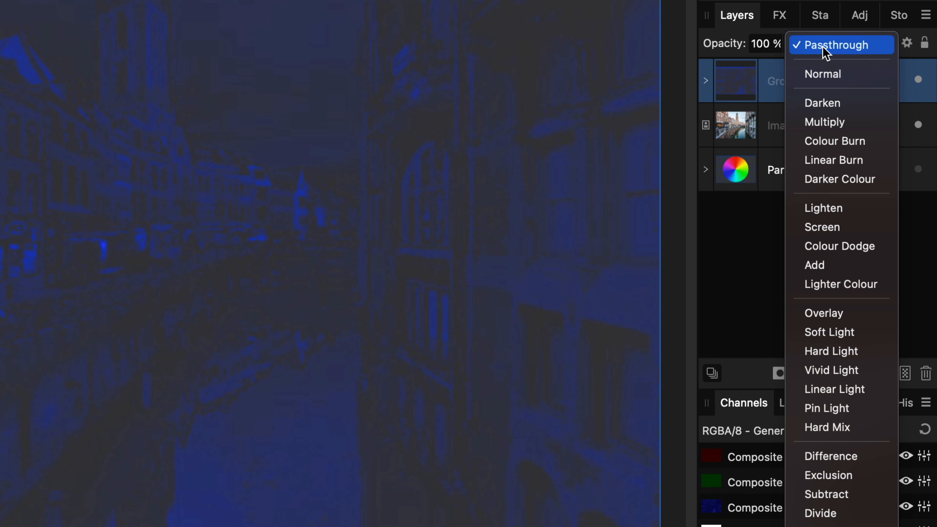
pyautogui.click(823, 48)
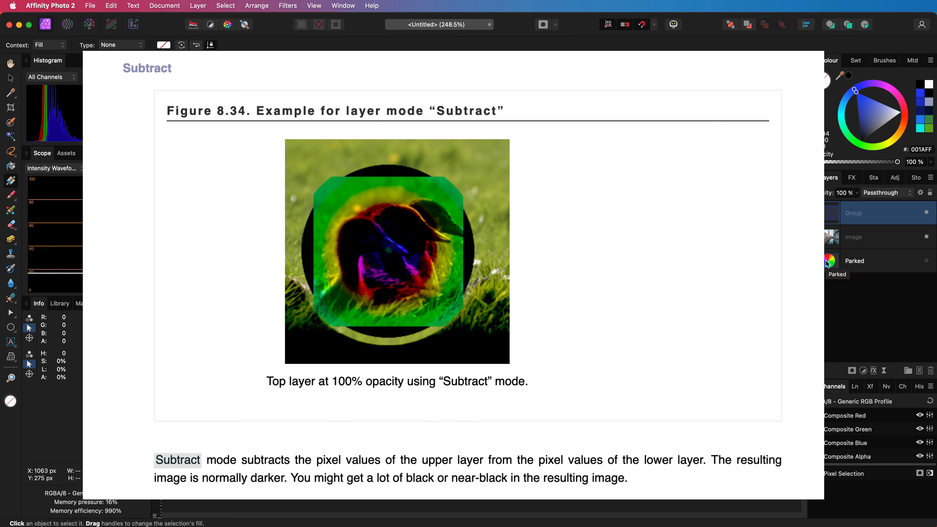
# Step: Bring the CW colour wheel out of the Parked group and put a black fill layer behind it
pyautogui.click(827, 262)
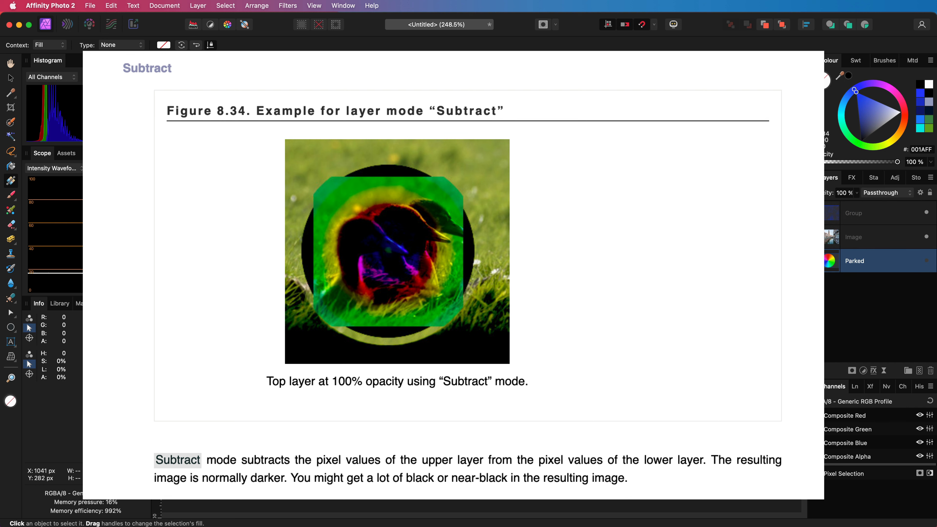
pyautogui.click(811, 260)
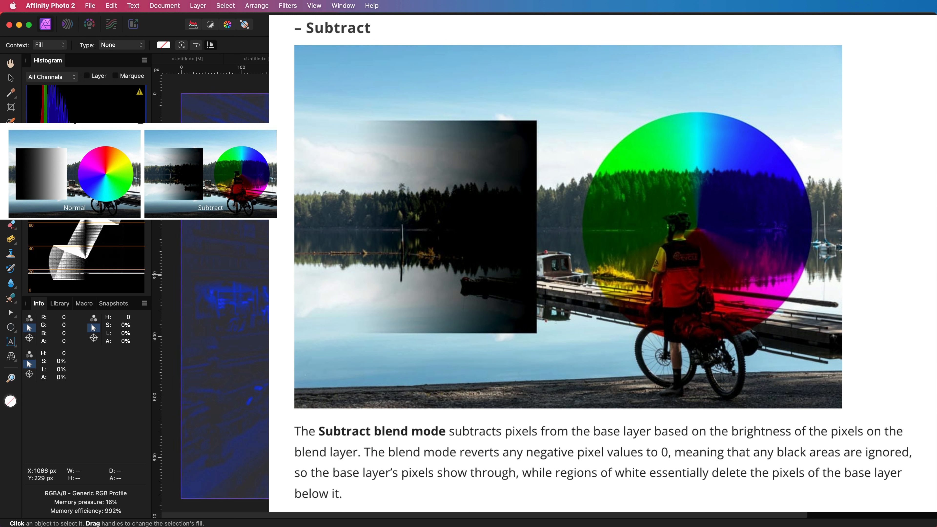
pyautogui.press('super+shift+f')
pyautogui.press('d')
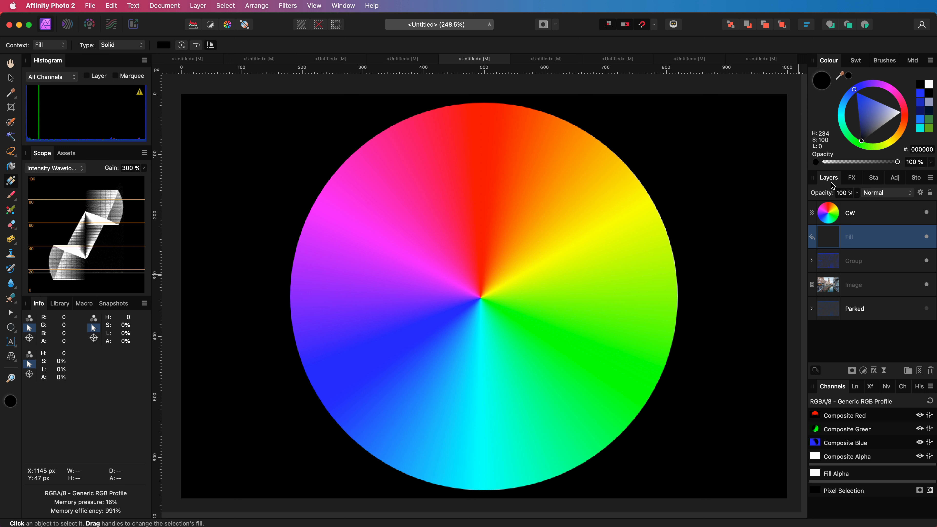
# Step: Add a blue (001AFF) fill layer above the CW colour wheel and set its blend mode to Subtract
pyautogui.click(864, 216)
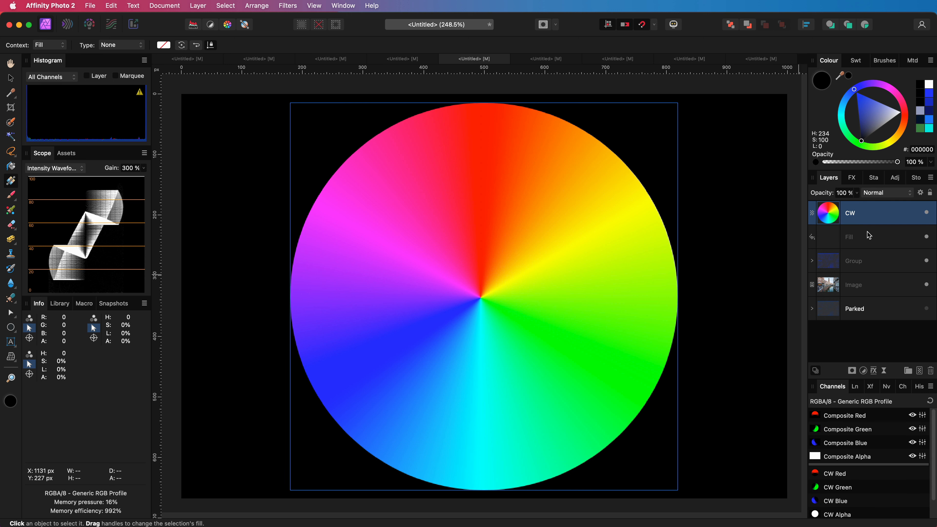
pyautogui.press('shift+super+f')
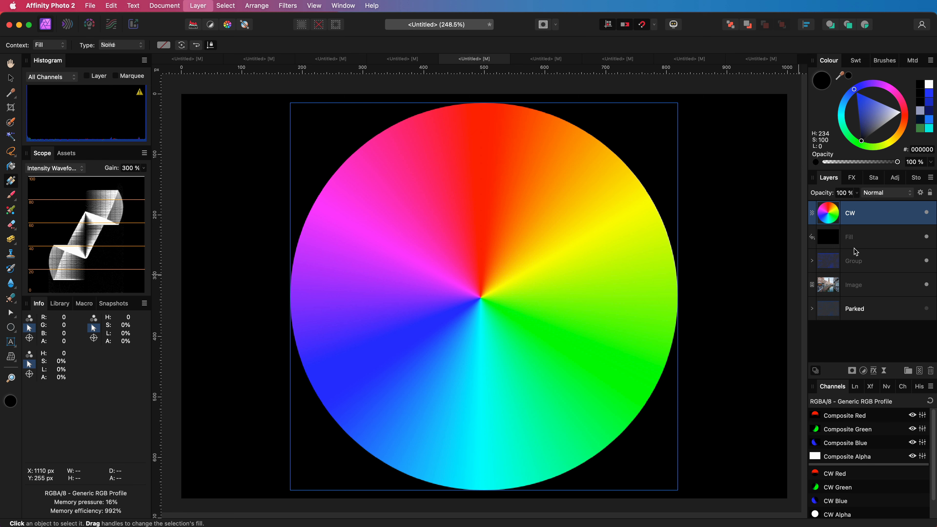
pyautogui.click(856, 91)
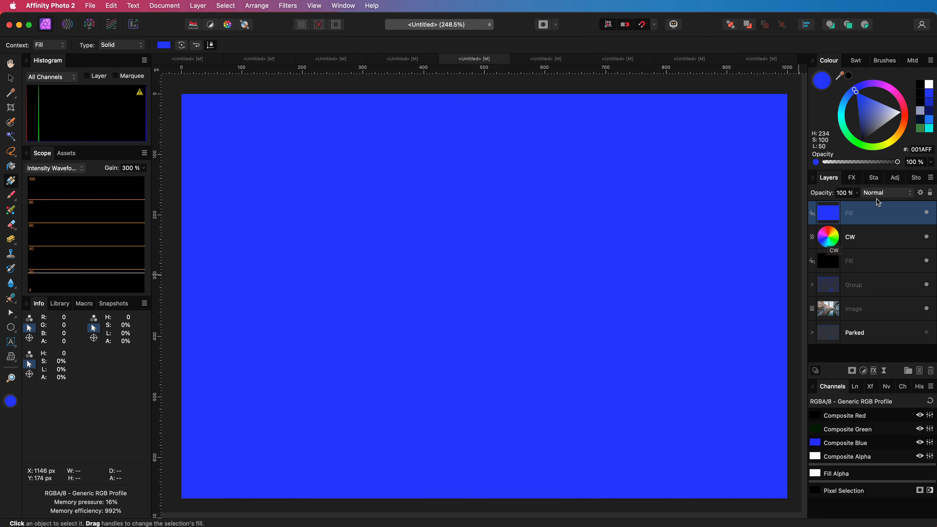
pyautogui.click(887, 193)
pyautogui.click(884, 421)
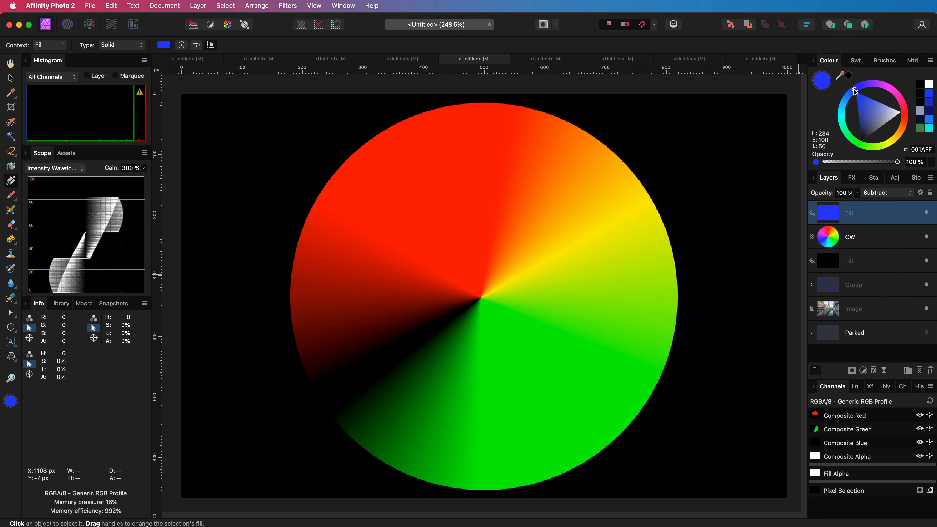
# Step: Try different hues for the Subtract fill over the colour wheel, including red (FF0008) and yellow (FFFA00)
pyautogui.moveTo(782, 133); pyautogui.dragTo(860, 158)
pyautogui.moveTo(897, 106); pyautogui.dragTo(904, 113)
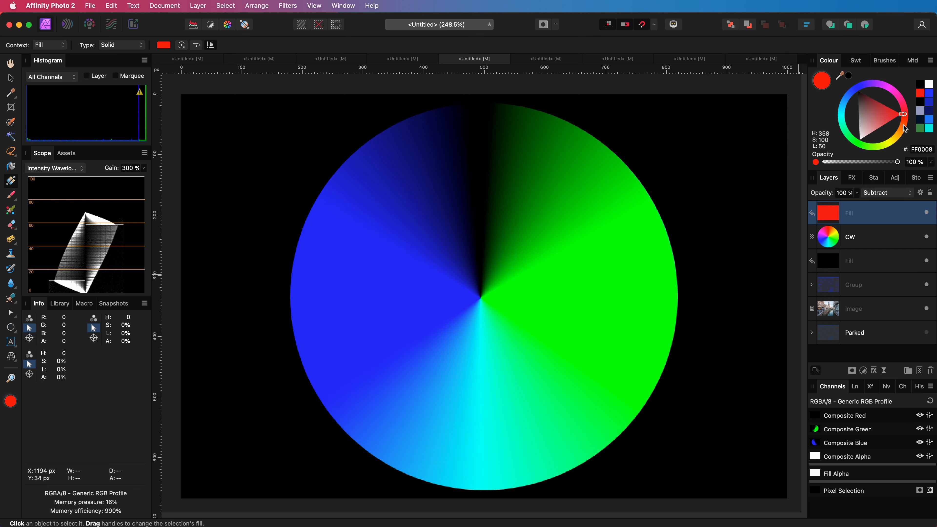
pyautogui.moveTo(906, 115); pyautogui.dragTo(889, 142)
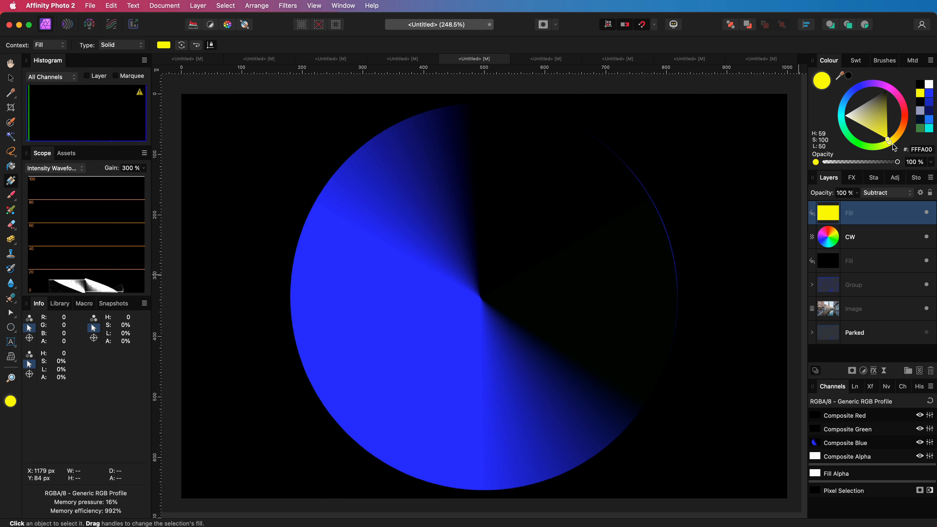
pyautogui.moveTo(888, 141); pyautogui.dragTo(861, 141)
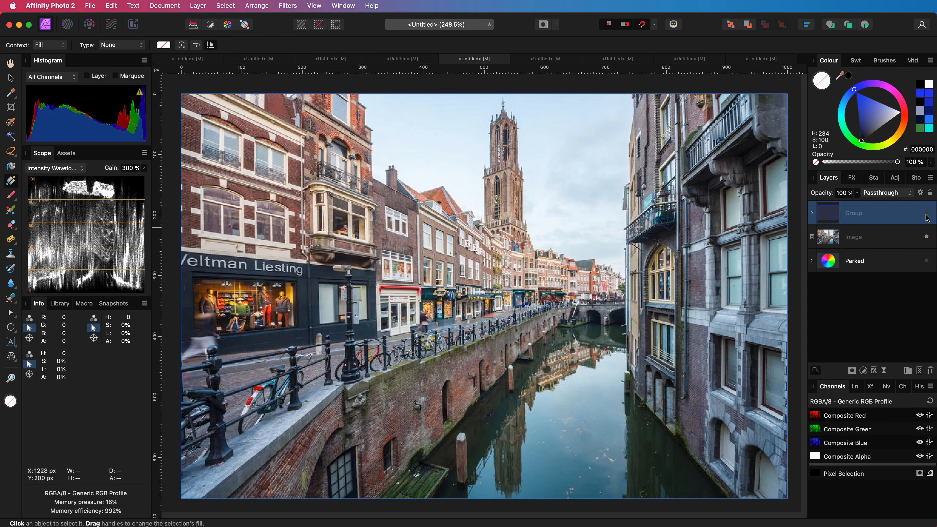
# Step: Show the Group layer above the photo and set its blend mode to Subtract
pyautogui.click(926, 213)
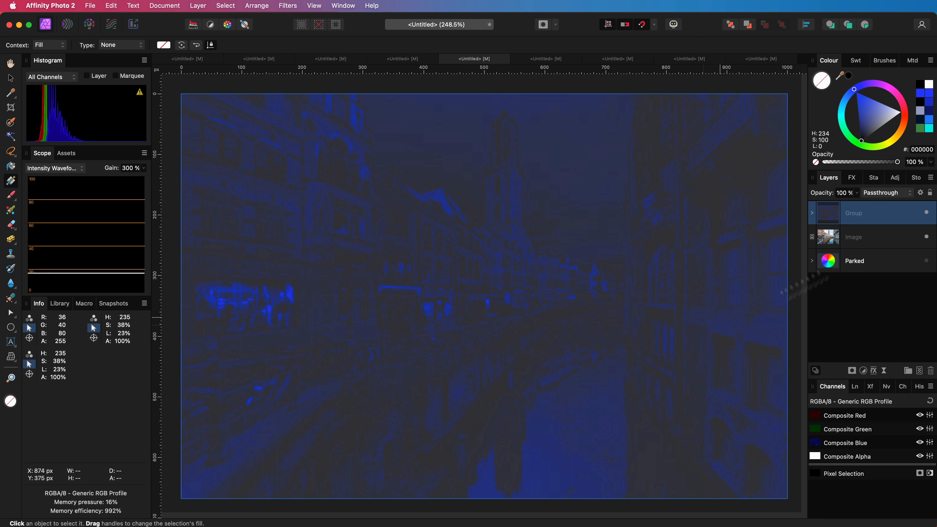
pyautogui.click(887, 192)
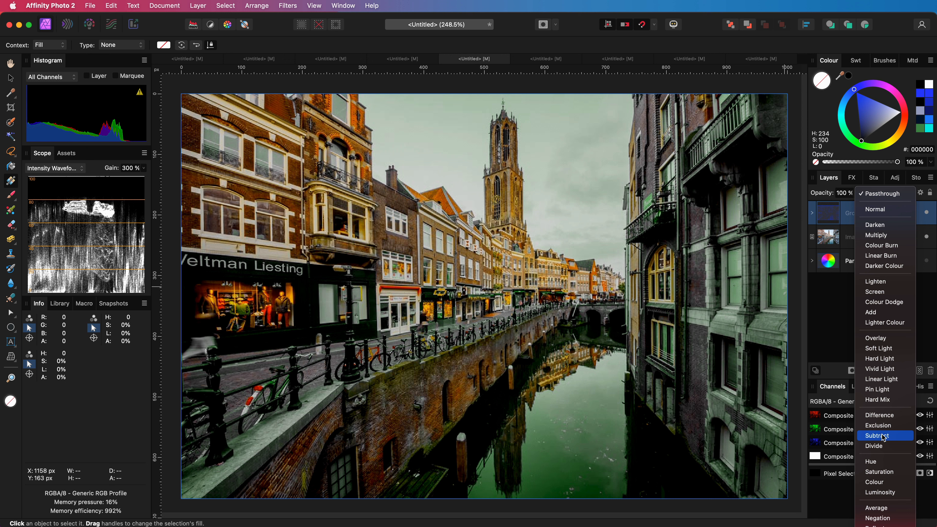
pyautogui.click(883, 437)
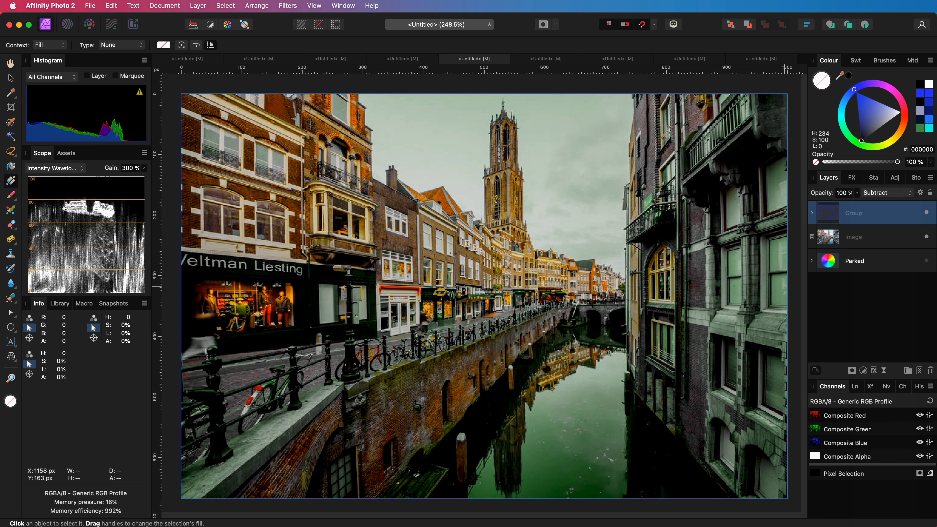
# Step: Toggle the Group layer's visibility to compare the photo with and without the Subtract effect
pyautogui.click(926, 214)
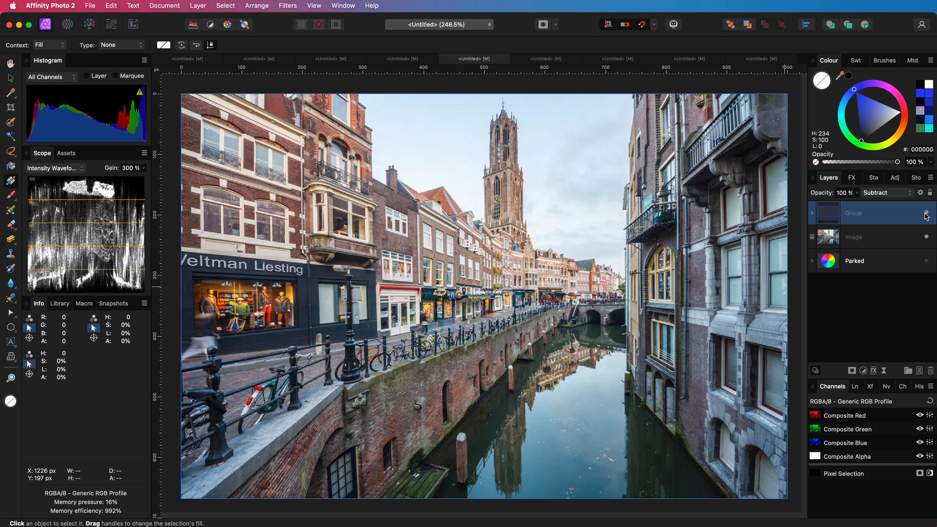
pyautogui.click(926, 214)
pyautogui.click(926, 214)
pyautogui.click(926, 214)
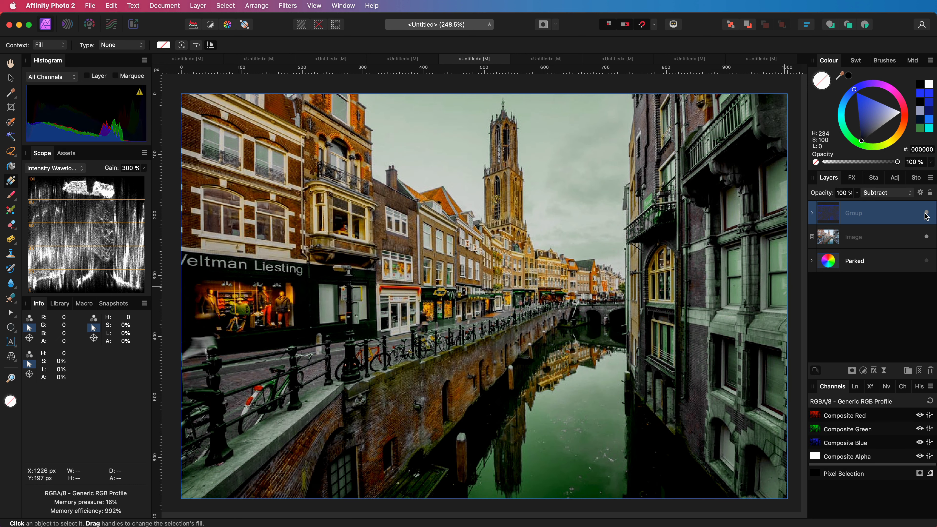
# Step: Expand the group, try yellow (FEFF00) on its Fill layer, and return the fill to blue
pyautogui.click(811, 213)
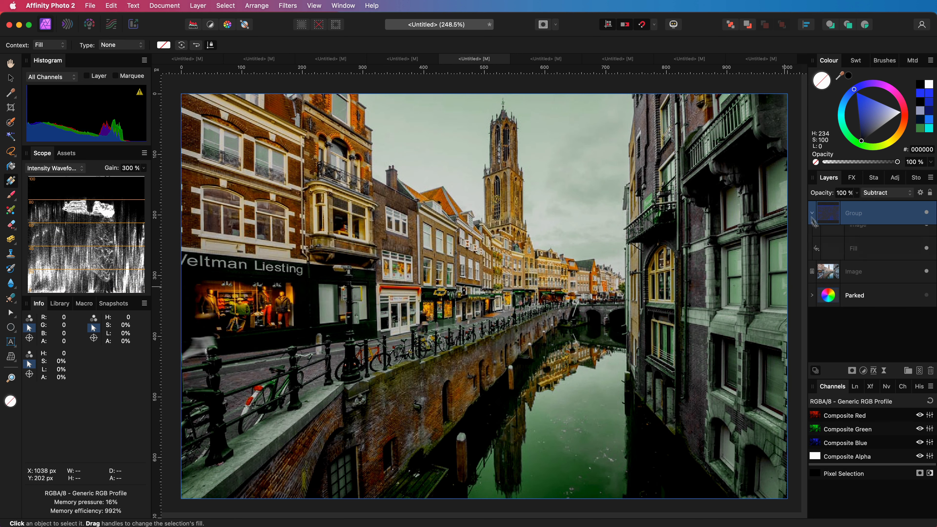
pyautogui.click(842, 262)
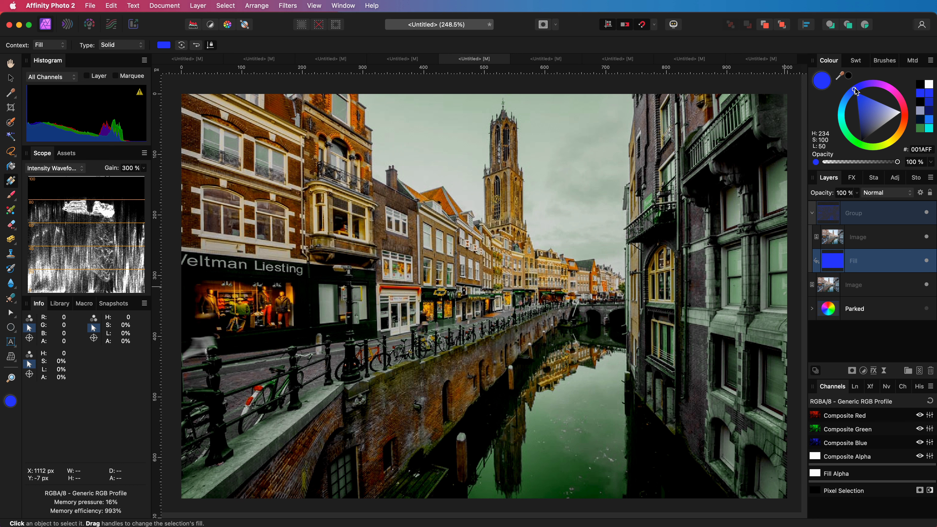
pyautogui.moveTo(855, 92); pyautogui.dragTo(892, 149)
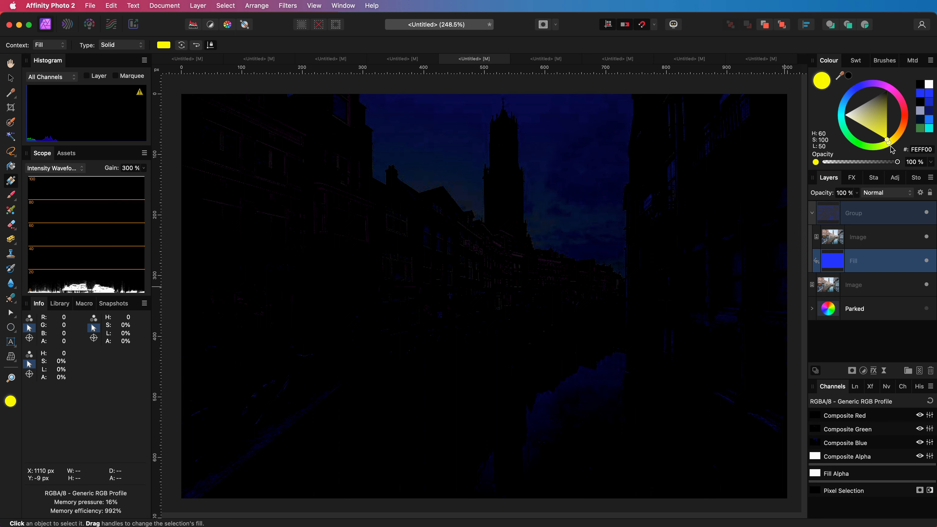
pyautogui.moveTo(891, 149); pyautogui.dragTo(856, 93)
# Step: In the group's Blend Options, slope the source range from 100% to 0% and lower the underlying range's high end to 0%
pyautogui.click(834, 222)
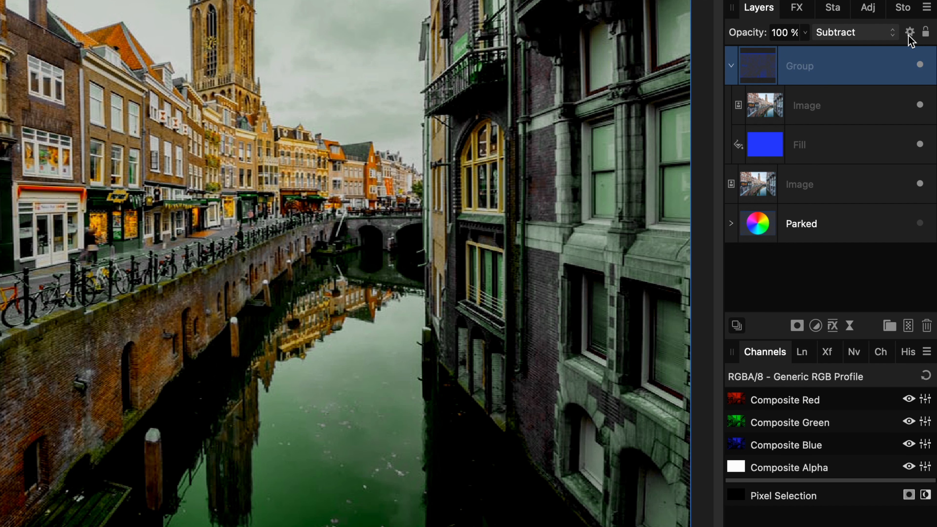
pyautogui.click(910, 32)
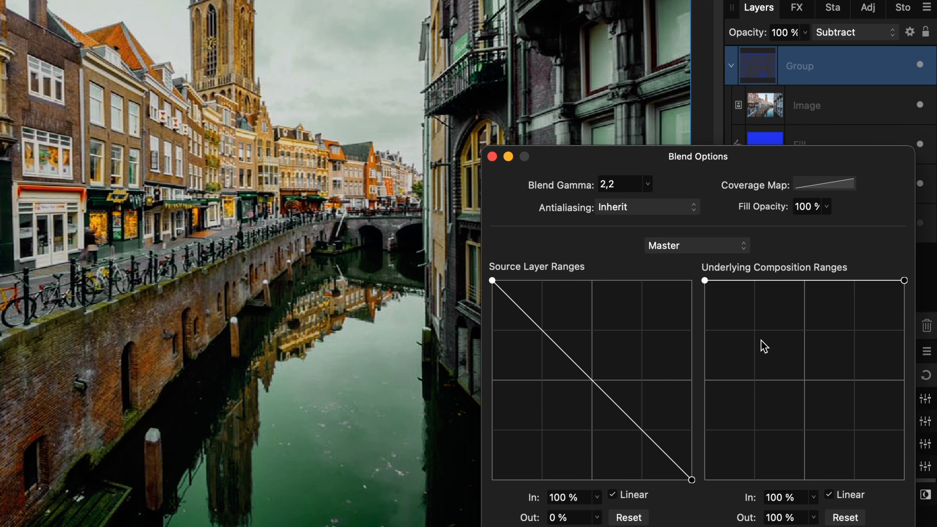
pyautogui.moveTo(904, 280); pyautogui.dragTo(922, 524)
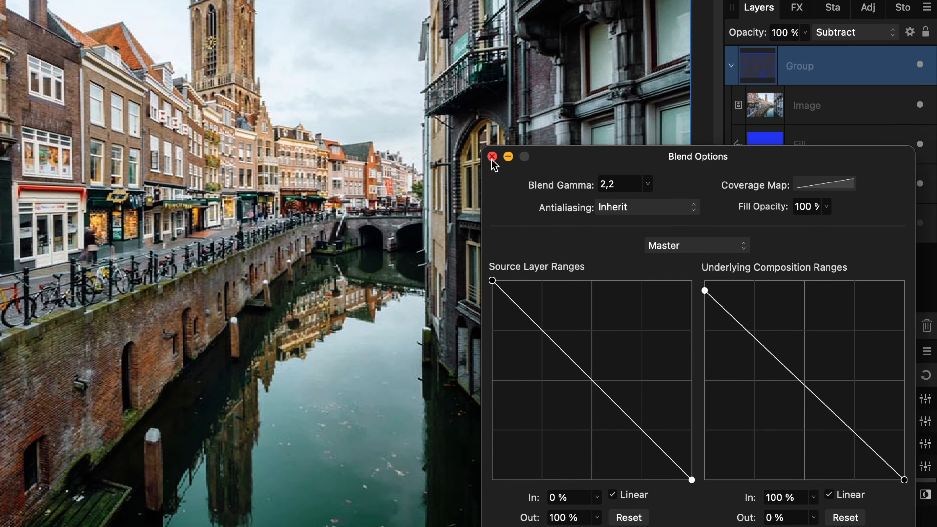
pyautogui.click(491, 156)
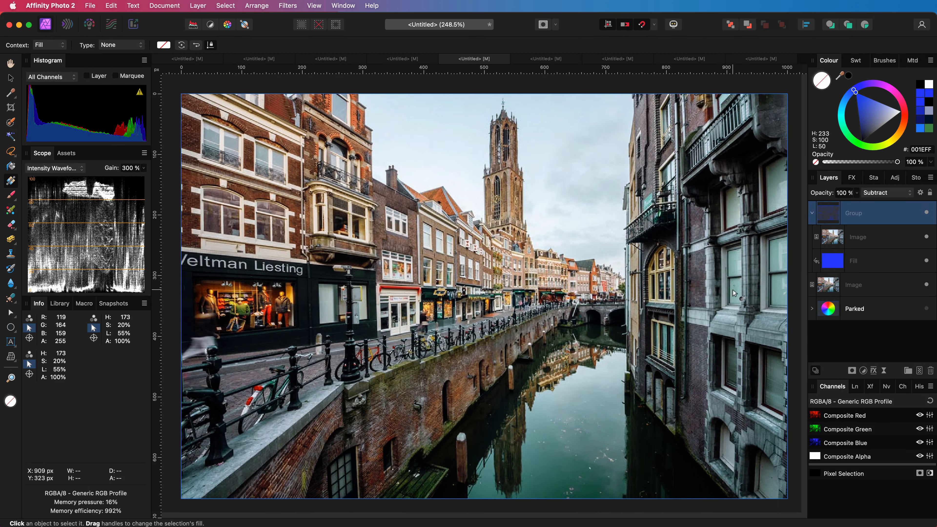
# Step: Compare the street photo with the Group hidden and shown, and change the group's Fill colour to a darker blue, 00498A
pyautogui.click(919, 65)
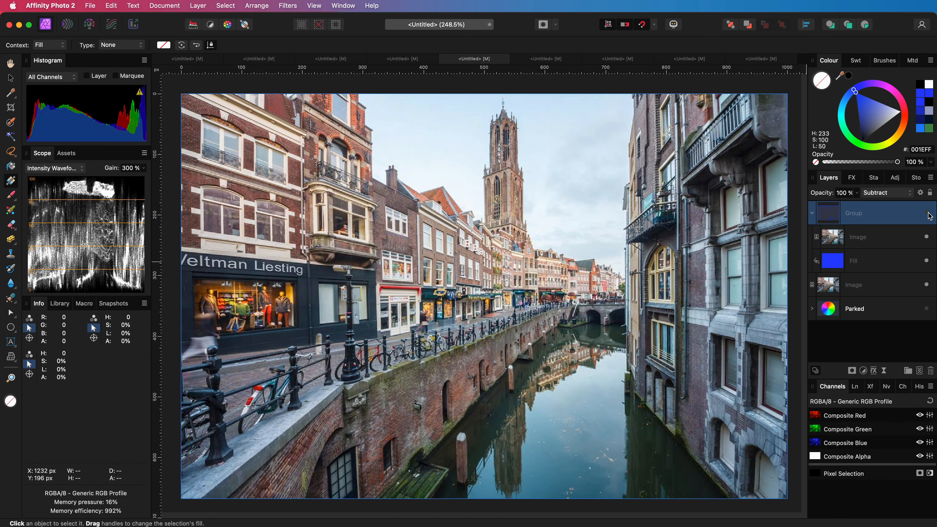
pyautogui.click(926, 213)
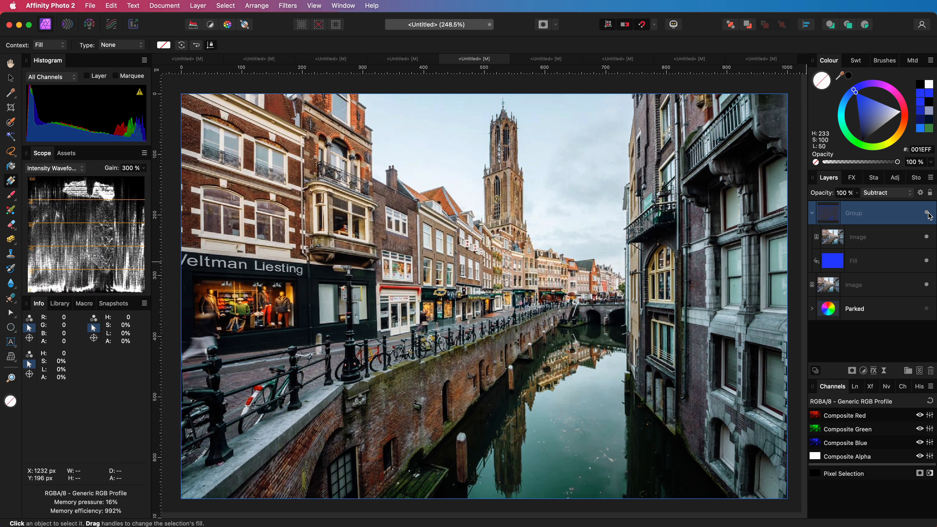
pyautogui.click(867, 261)
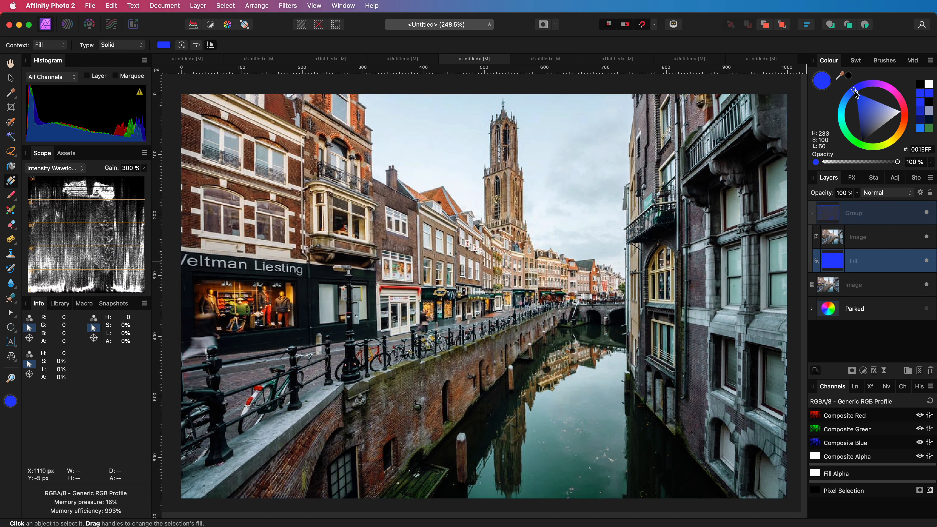
pyautogui.moveTo(856, 94); pyautogui.dragTo(858, 114)
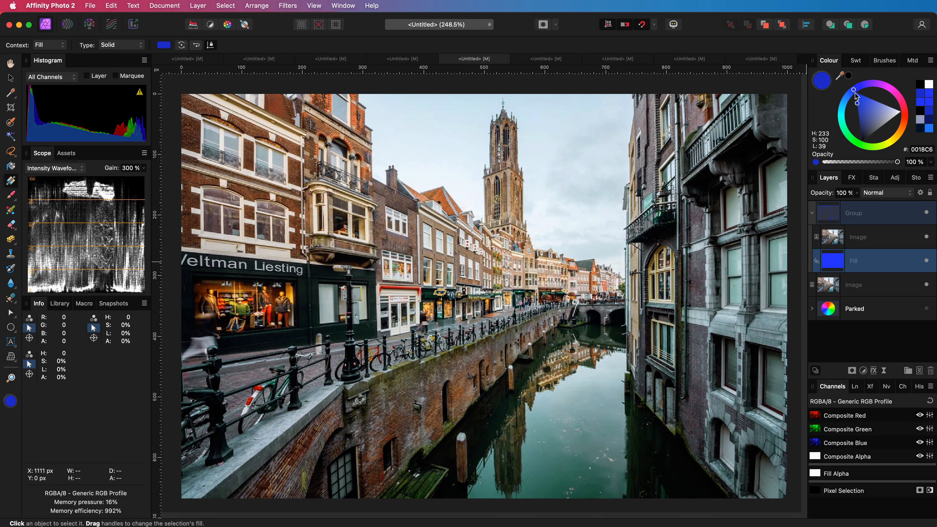
pyautogui.moveTo(854, 92)
pyautogui.mouseDown()
pyautogui.moveTo(848, 138)
pyautogui.moveTo(902, 111)
pyautogui.moveTo(864, 83)
pyautogui.moveTo(875, 90)
pyautogui.moveTo(848, 96)
pyautogui.mouseUp()
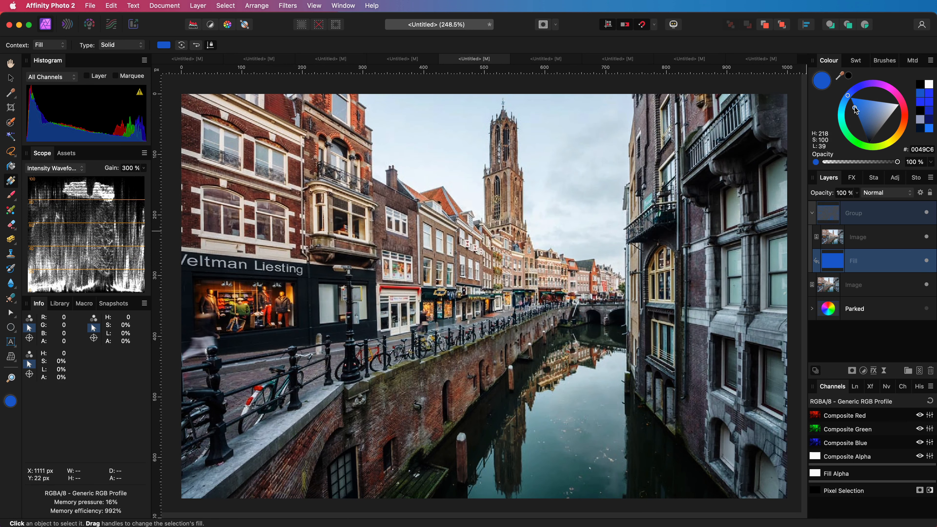
pyautogui.click(854, 108)
pyautogui.moveTo(855, 111)
pyautogui.mouseDown()
pyautogui.moveTo(853, 122)
pyautogui.moveTo(855, 90)
pyautogui.moveTo(844, 100)
pyautogui.moveTo(866, 125)
pyautogui.moveTo(859, 121)
pyautogui.mouseUp()
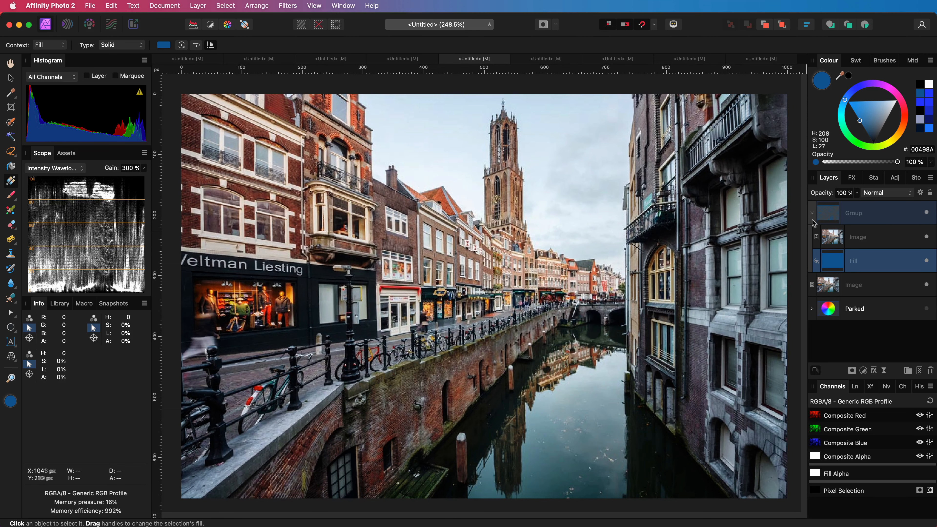
# Step: Collapse the group, select it and reduce its layer opacity to 73%
pyautogui.click(811, 213)
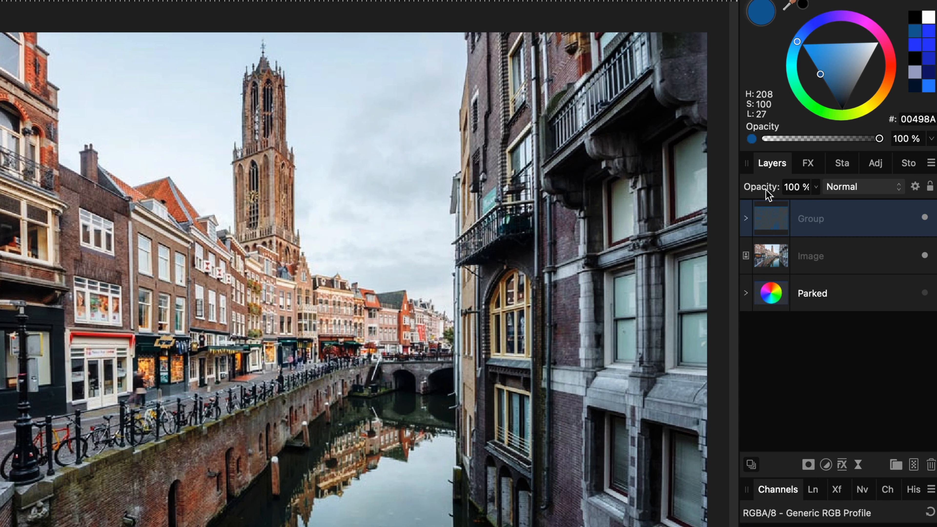
pyautogui.click(762, 230)
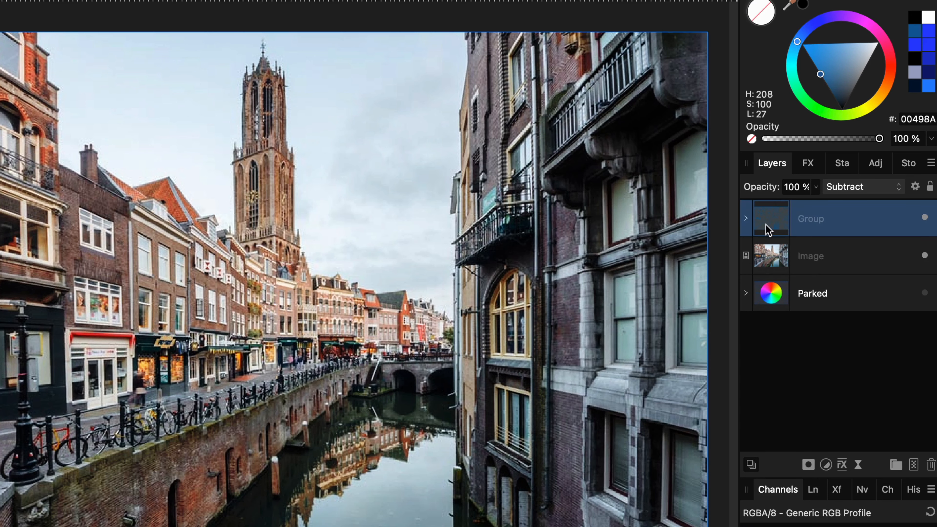
pyautogui.moveTo(767, 192); pyautogui.dragTo(746, 195)
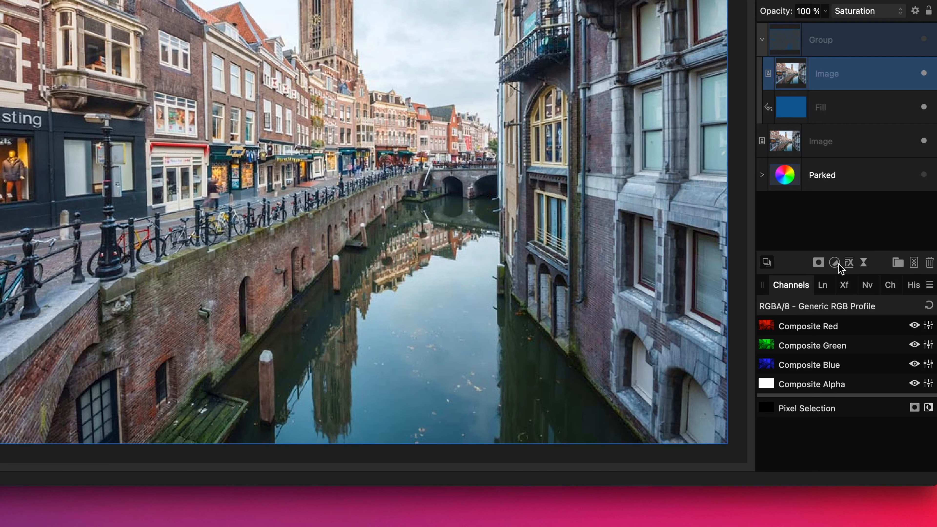
# Step: Add a Colour Balance adjustment above the Image layer inside the Subtract group
pyautogui.click(835, 263)
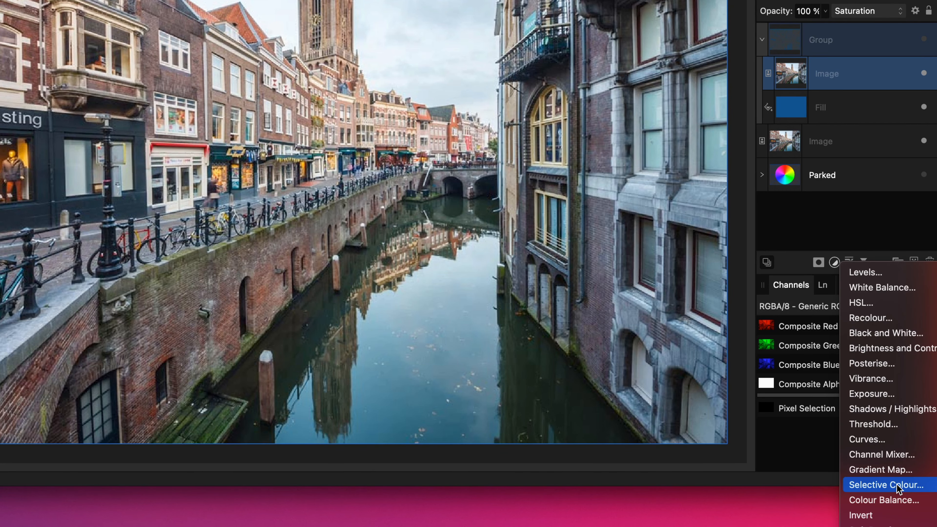
pyautogui.click(899, 500)
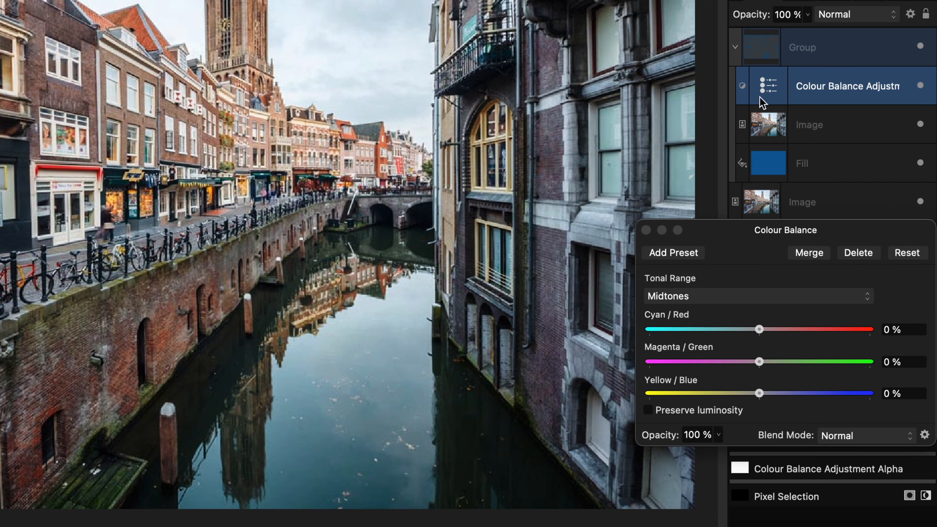
pyautogui.click(789, 47)
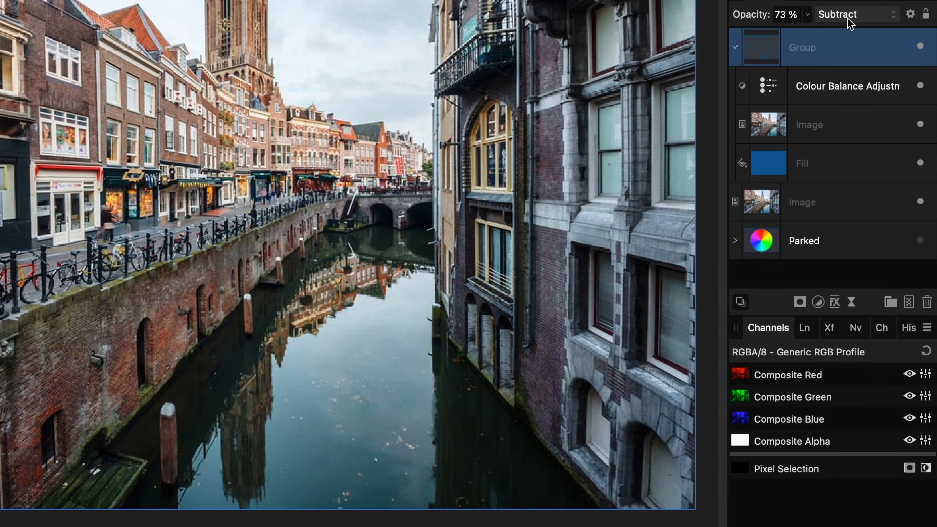
# Step: In the Colour Balance adjustment, set Cyan/Red to -100% for both the midtones and the shadows
pyautogui.doubleClick(784, 92)
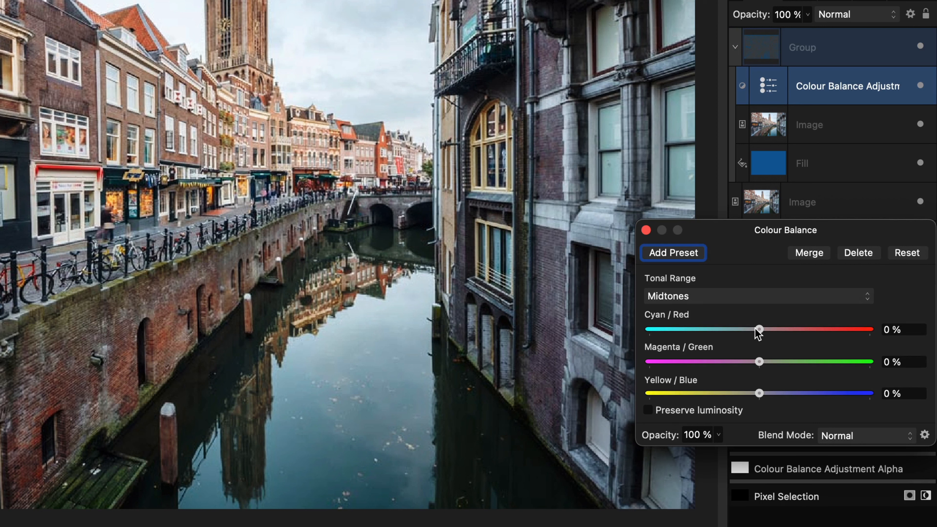
pyautogui.moveTo(755, 328); pyautogui.dragTo(657, 334)
pyautogui.moveTo(656, 334); pyautogui.dragTo(579, 335)
pyautogui.click(746, 300)
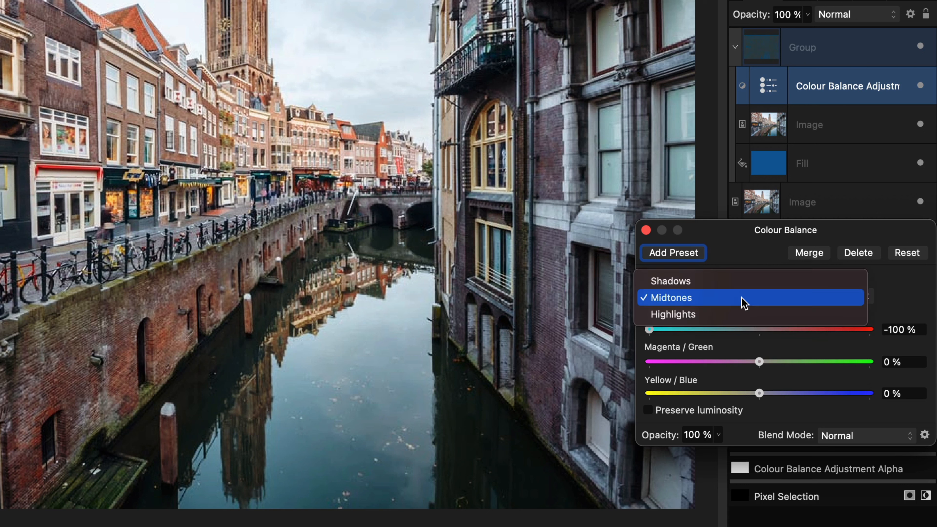
pyautogui.click(743, 283)
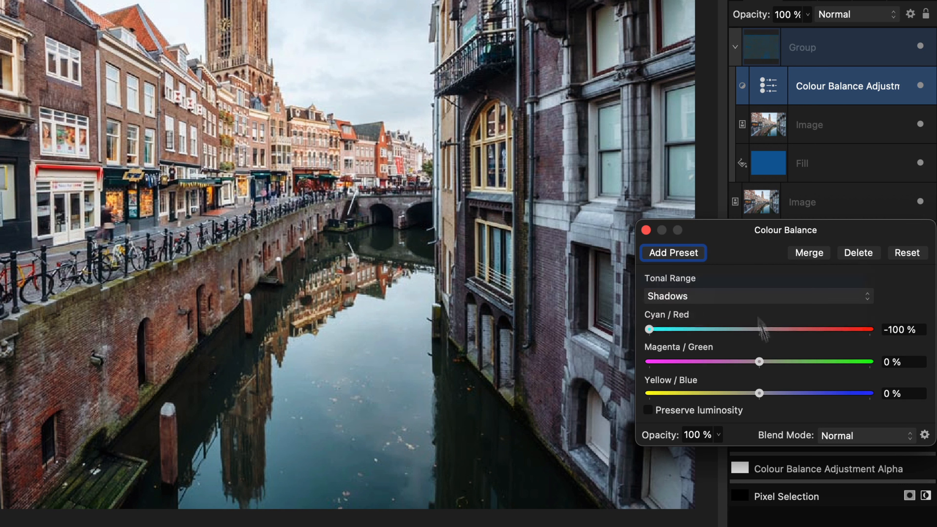
pyautogui.moveTo(757, 331); pyautogui.dragTo(634, 343)
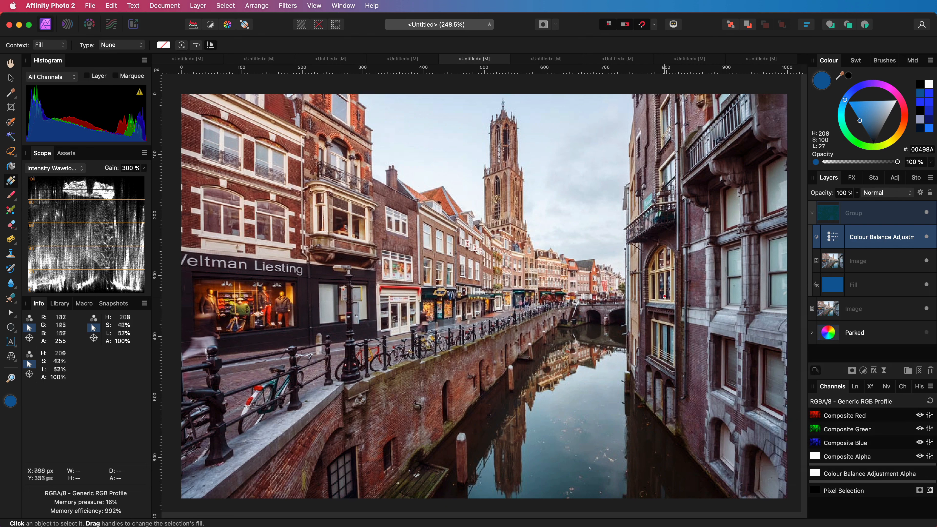
# Step: Change the group's Fill colour to blue 022CB5, compare the photo with the group hidden and shown, and collapse the group
pyautogui.click(844, 280)
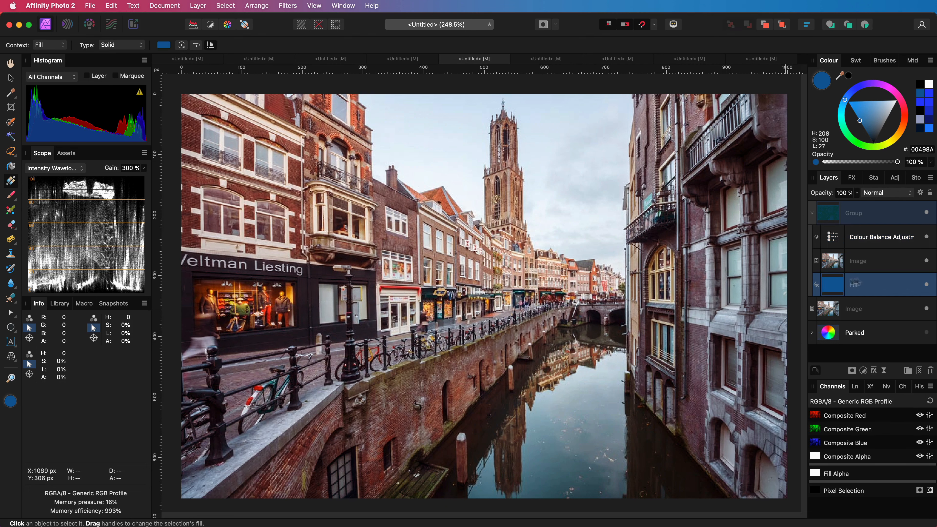
pyautogui.moveTo(846, 99)
pyautogui.mouseDown()
pyautogui.moveTo(851, 91)
pyautogui.moveTo(861, 116)
pyautogui.moveTo(857, 108)
pyautogui.mouseUp()
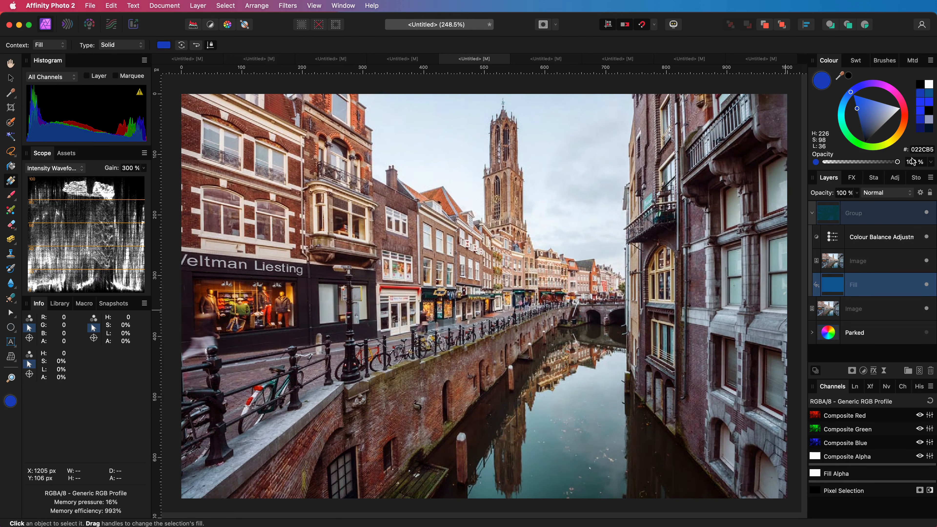
pyautogui.click(927, 214)
pyautogui.click(927, 214)
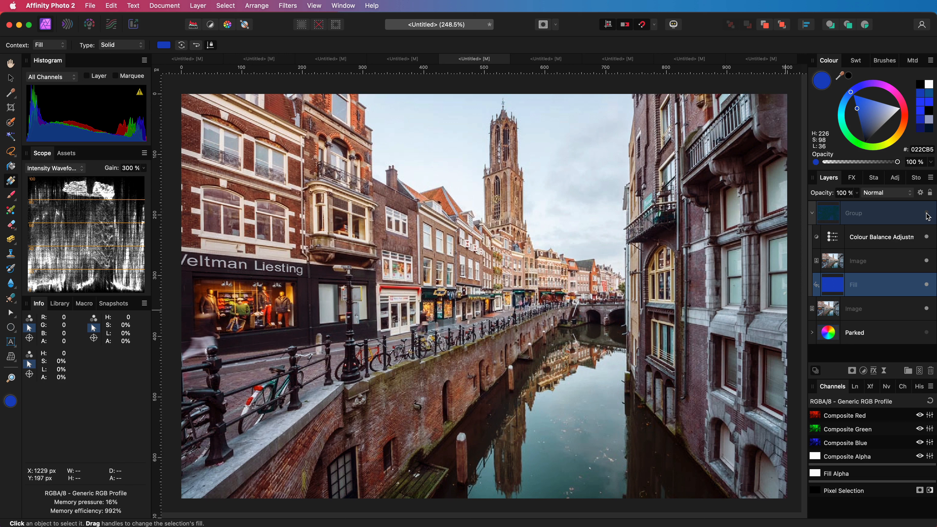
pyautogui.click(812, 213)
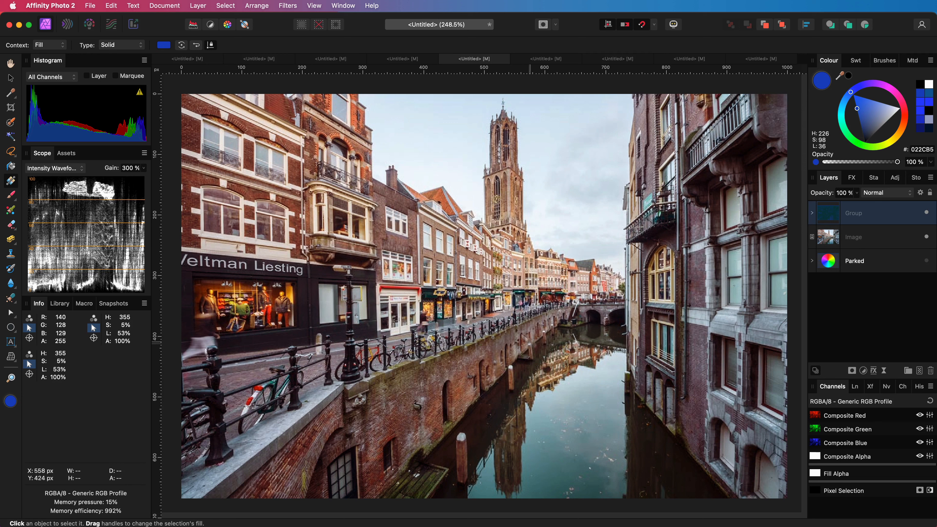
# Step: Switch to the pan of vegetables document, show its Subtract group and expand it
pyautogui.click(545, 59)
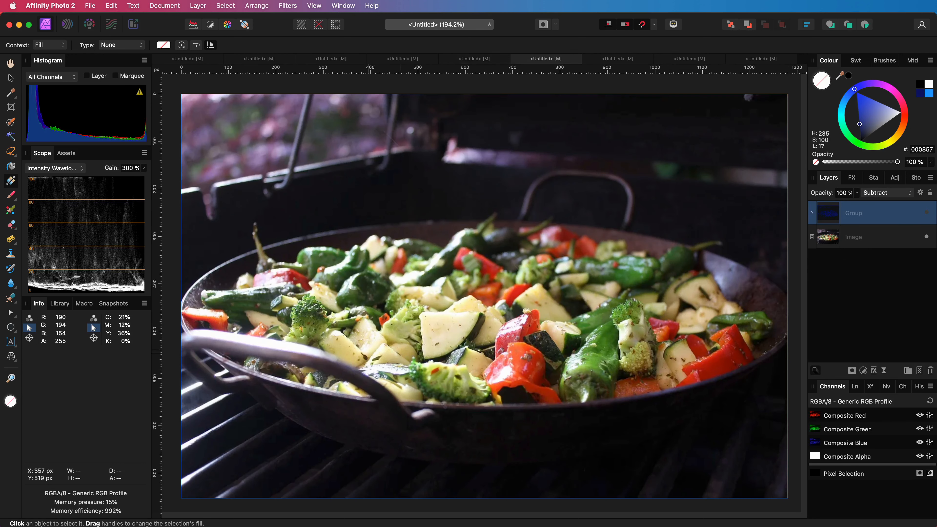
pyautogui.click(926, 213)
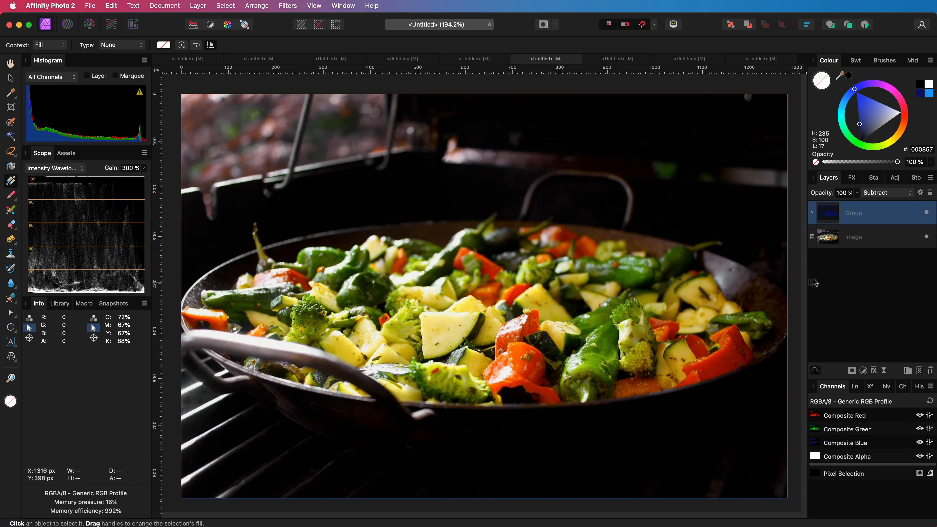
pyautogui.click(812, 213)
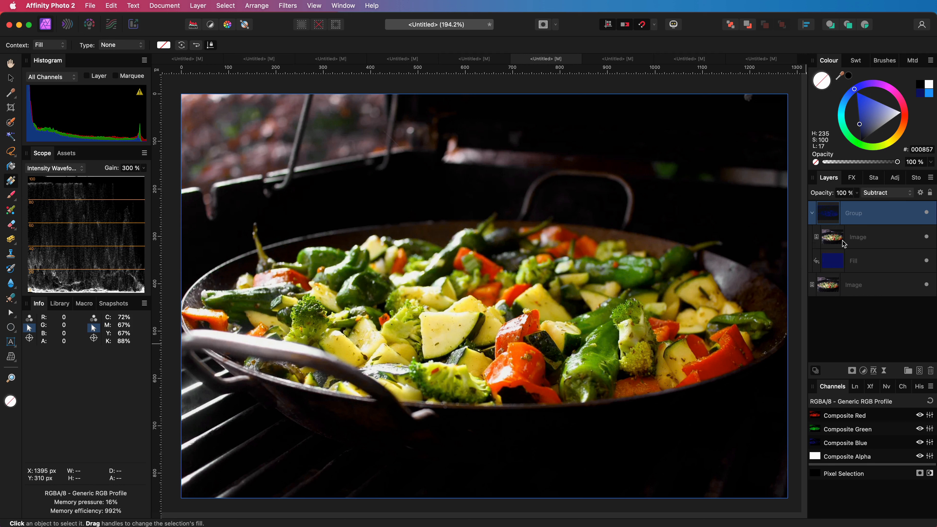
# Step: In the group's Blend Options, try the underlying range's high end at 0%, return it to 100% and close the options
pyautogui.moveTo(844, 244); pyautogui.dragTo(903, 211)
pyautogui.click(920, 193)
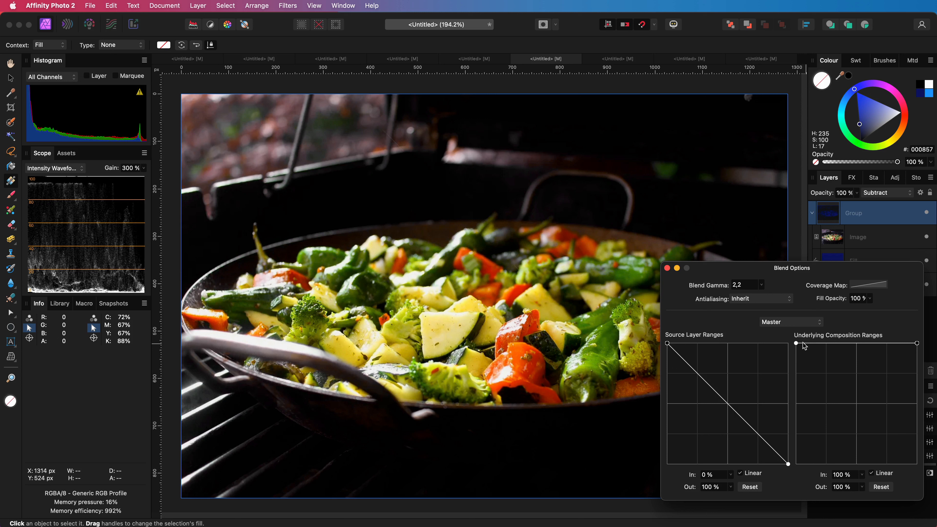
pyautogui.click(915, 346)
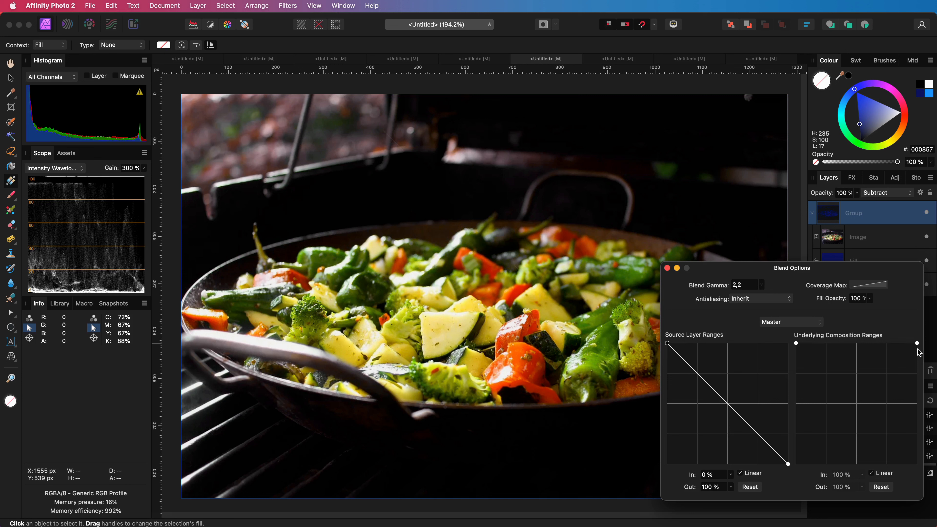
pyautogui.moveTo(917, 348); pyautogui.dragTo(928, 489)
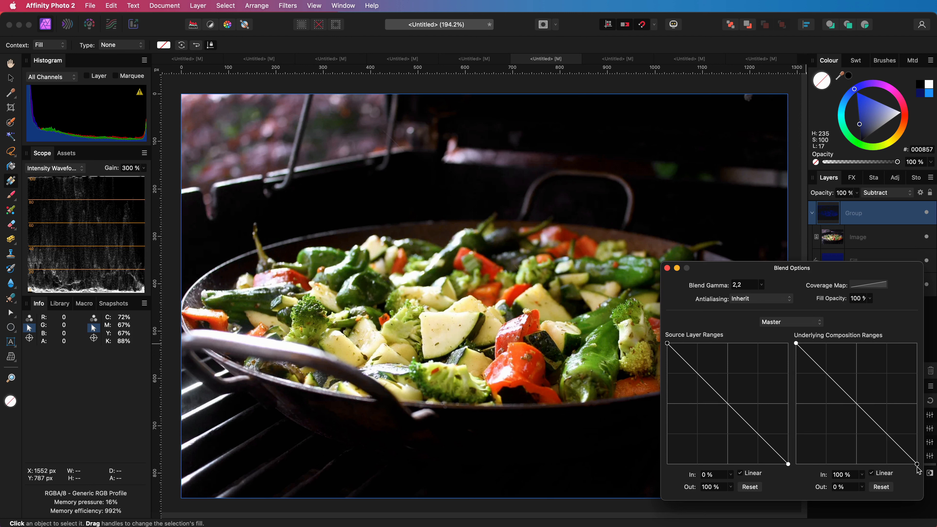
pyautogui.moveTo(917, 464); pyautogui.dragTo(924, 344)
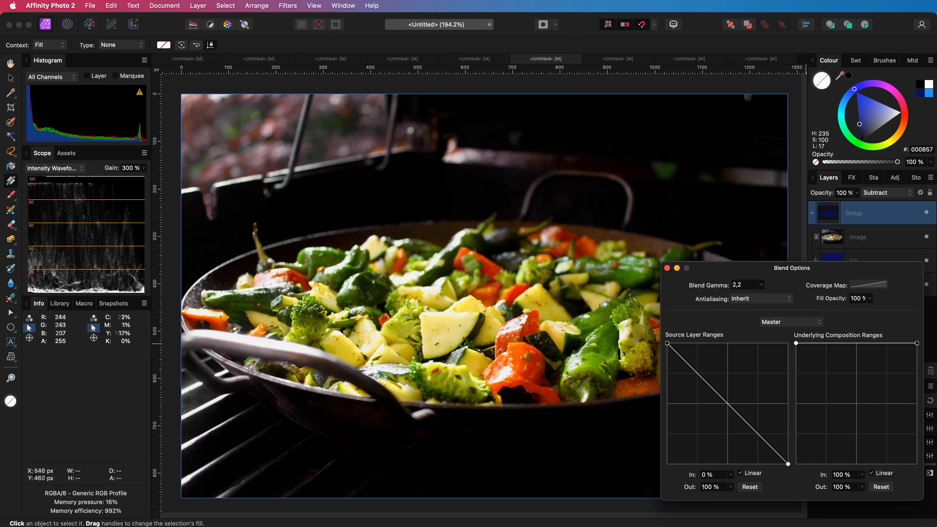
pyautogui.moveTo(667, 273); pyautogui.dragTo(667, 272)
pyautogui.click(667, 268)
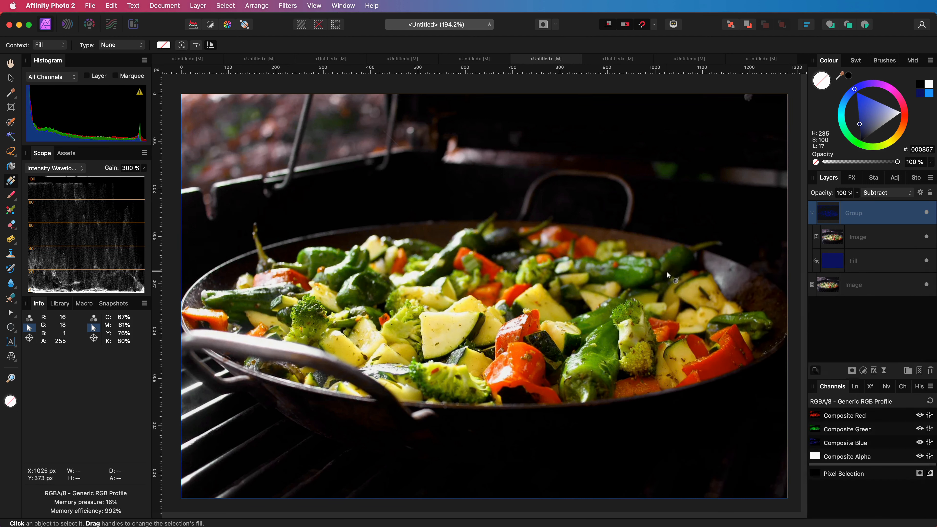
# Step: In the cat photo document, show and expand the Subtract group and shift its Fill colour to green 36AD35
pyautogui.click(330, 59)
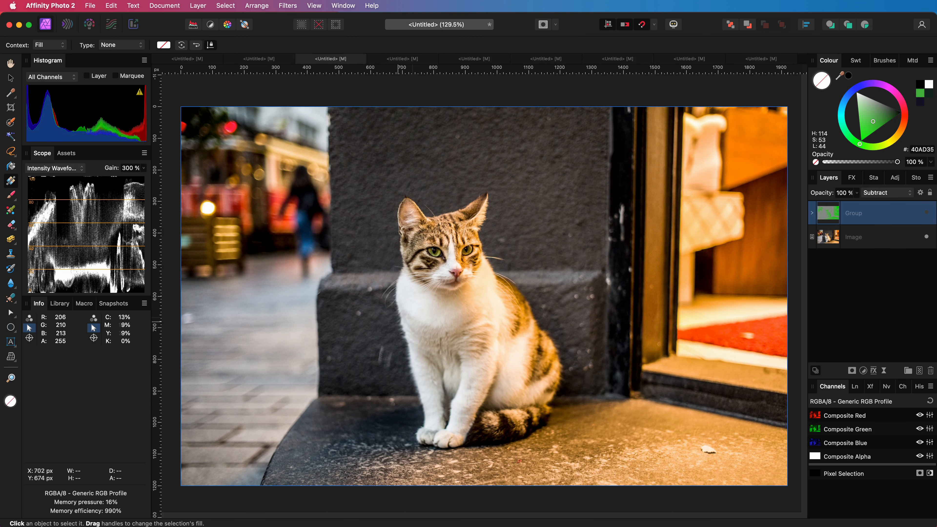
pyautogui.click(927, 213)
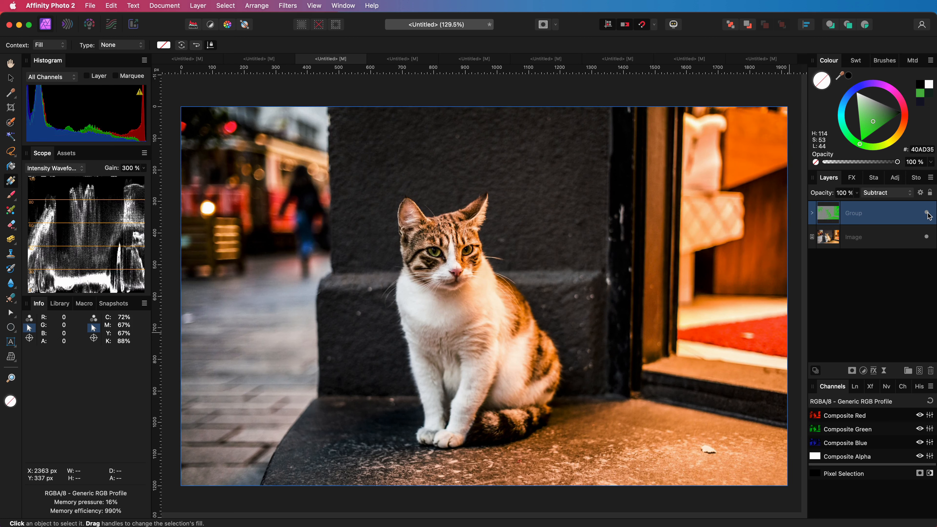
pyautogui.click(812, 213)
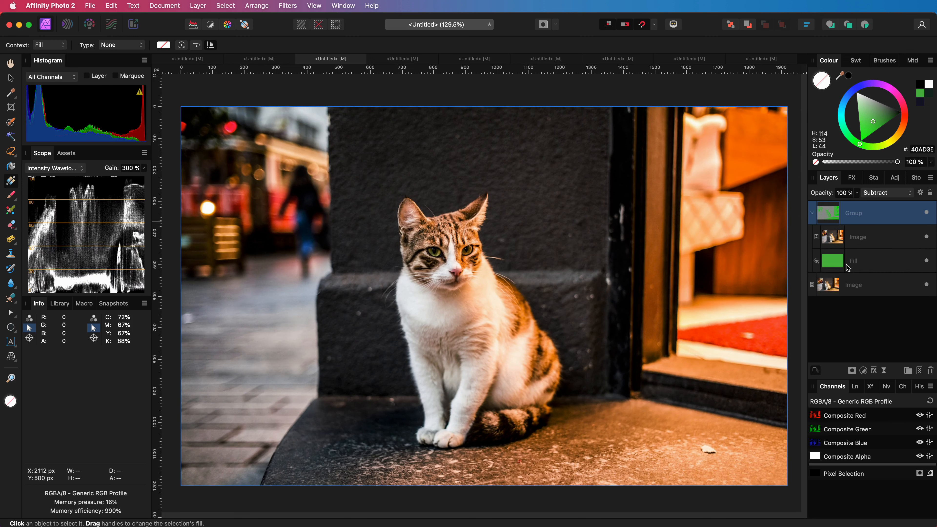
pyautogui.click(838, 264)
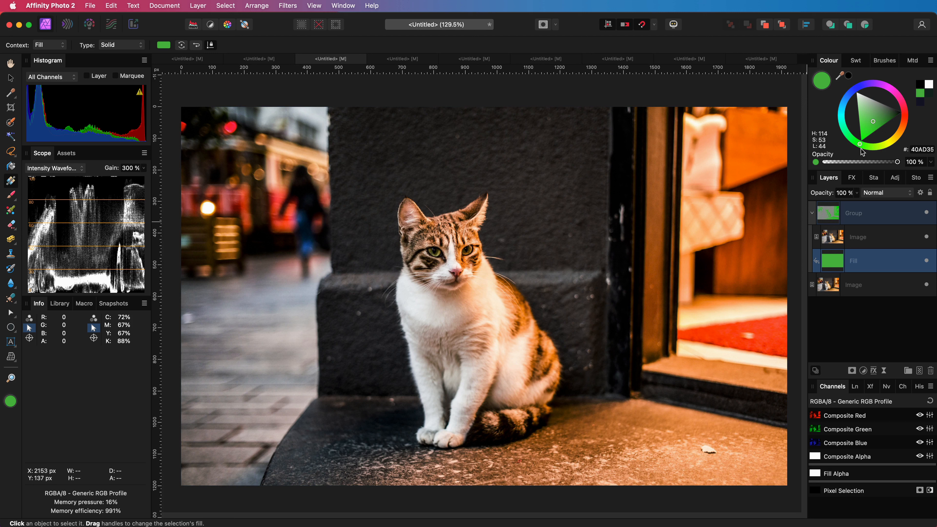
pyautogui.moveTo(861, 149); pyautogui.dragTo(854, 141)
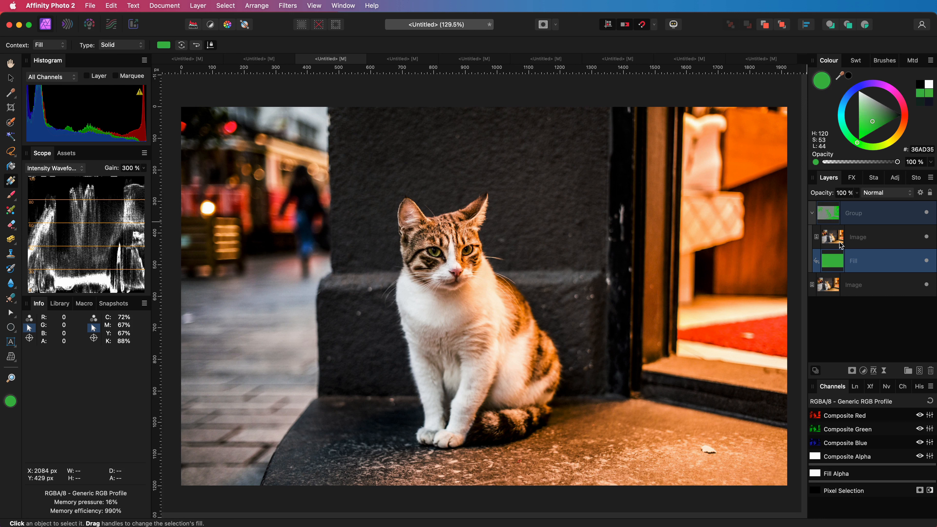
# Step: Open the Blend Options of the cat photo's Subtract group to examine its source and underlying ranges
pyautogui.click(861, 232)
pyautogui.click(864, 216)
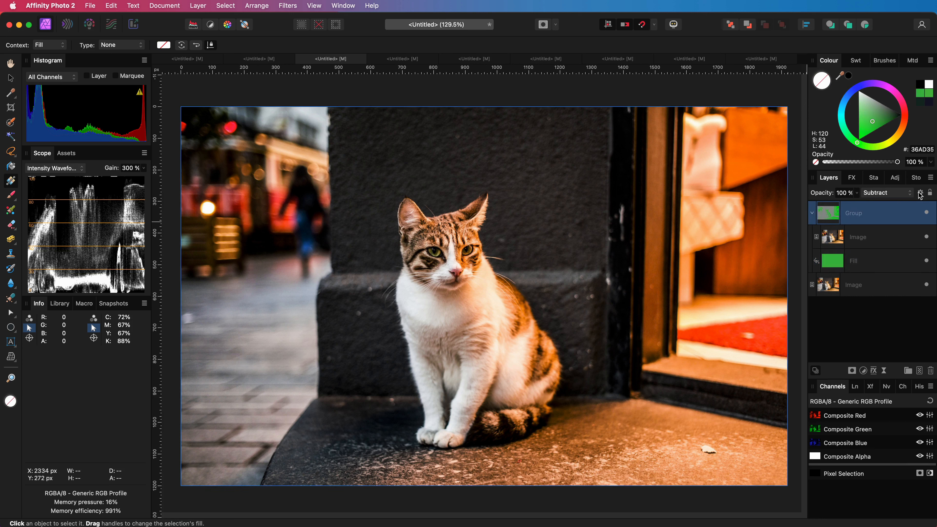
pyautogui.click(920, 193)
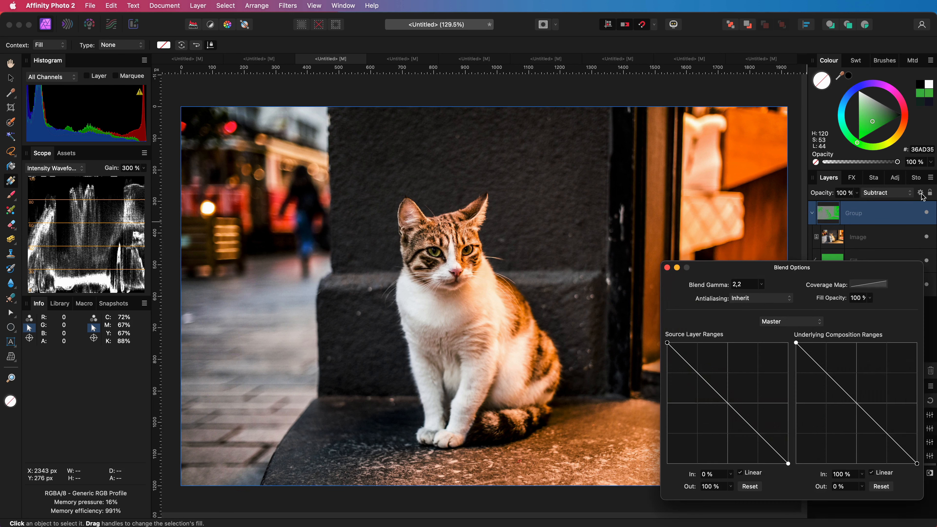
# Step: Close the cat photo's Blend Options, switch to the lavender document, and show and expand its topmost Subtract group
pyautogui.click(667, 268)
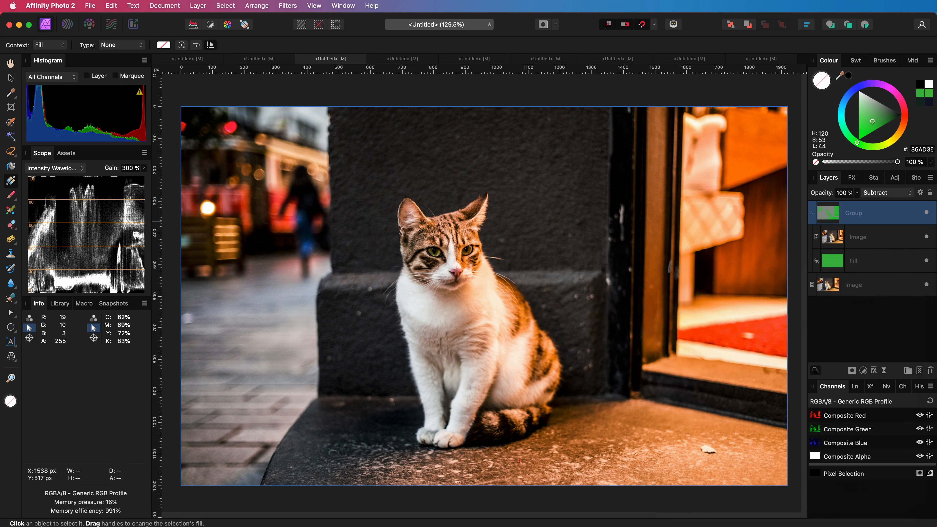
pyautogui.click(755, 61)
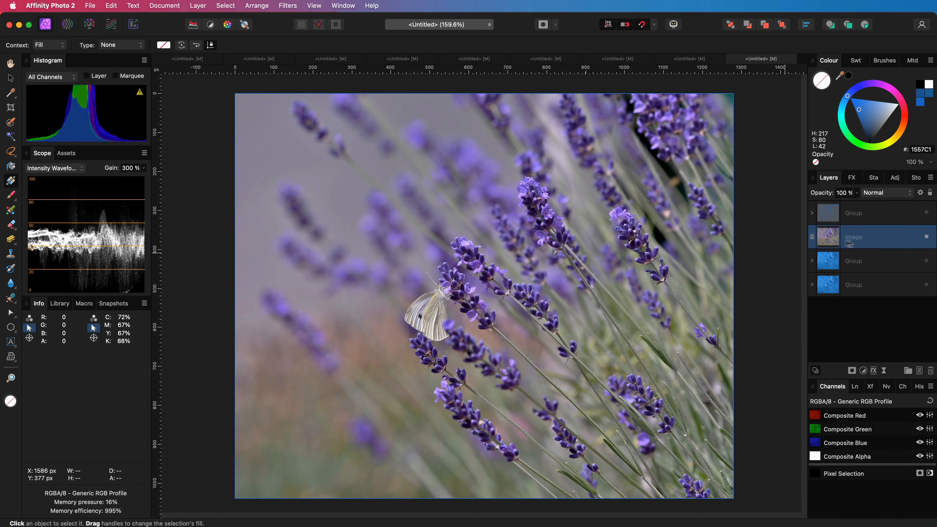
pyautogui.click(929, 218)
pyautogui.click(926, 212)
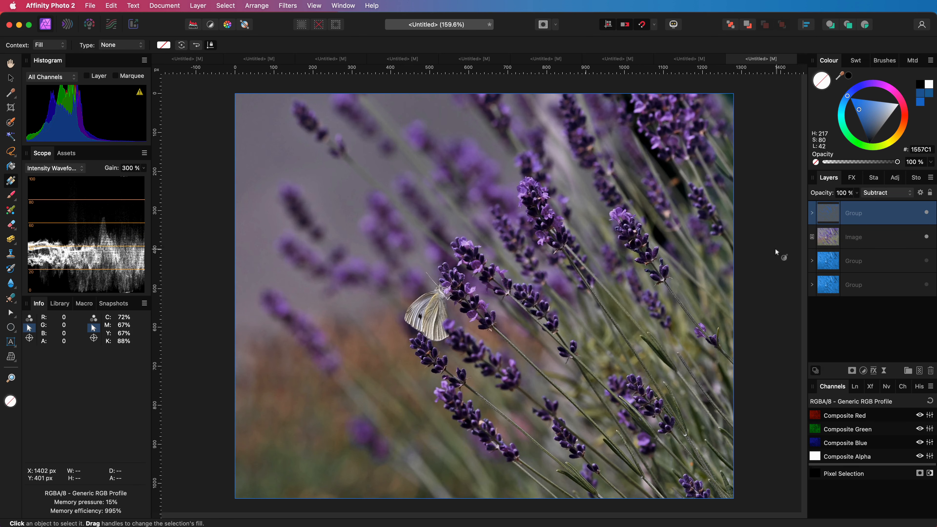
pyautogui.click(812, 214)
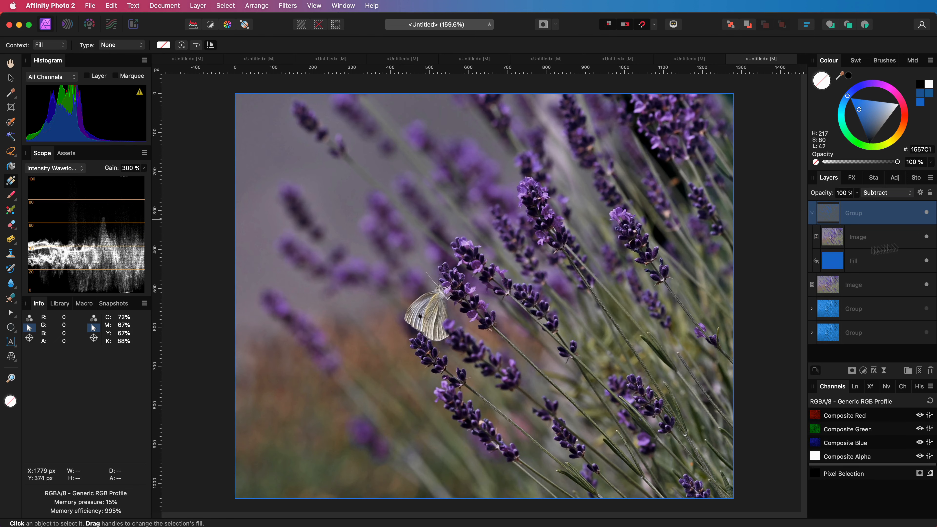
# Step: Try the Reflect blend mode on the lavender group, toggling its visibility to compare, and return it to Subtract
pyautogui.click(879, 196)
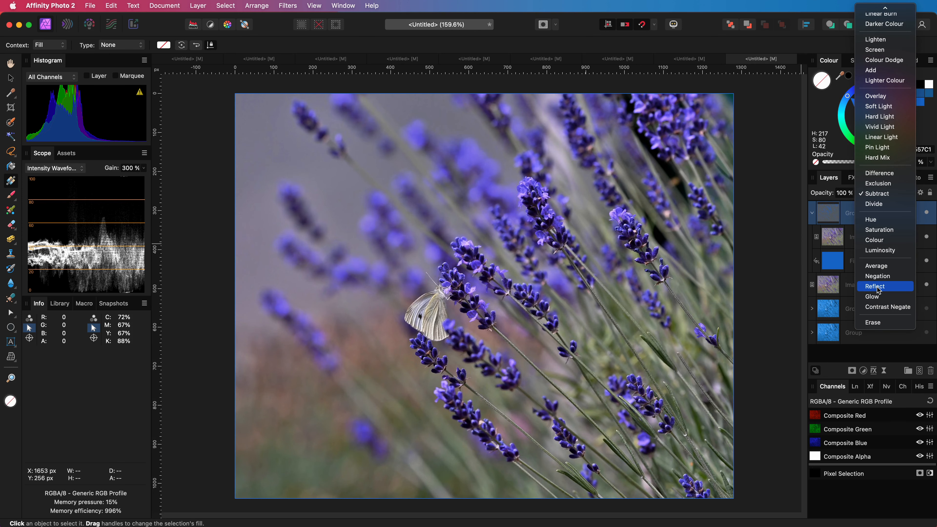
pyautogui.click(878, 287)
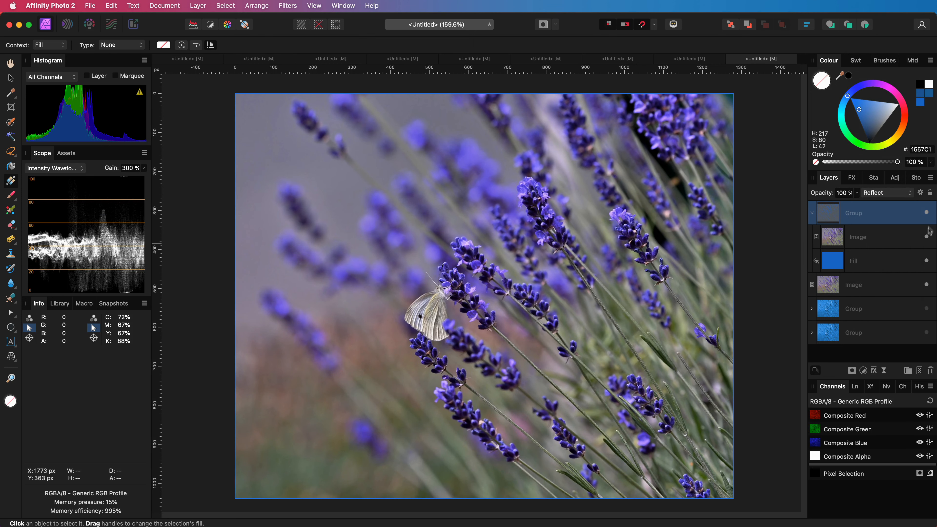
pyautogui.click(926, 214)
pyautogui.click(926, 214)
pyautogui.click(889, 196)
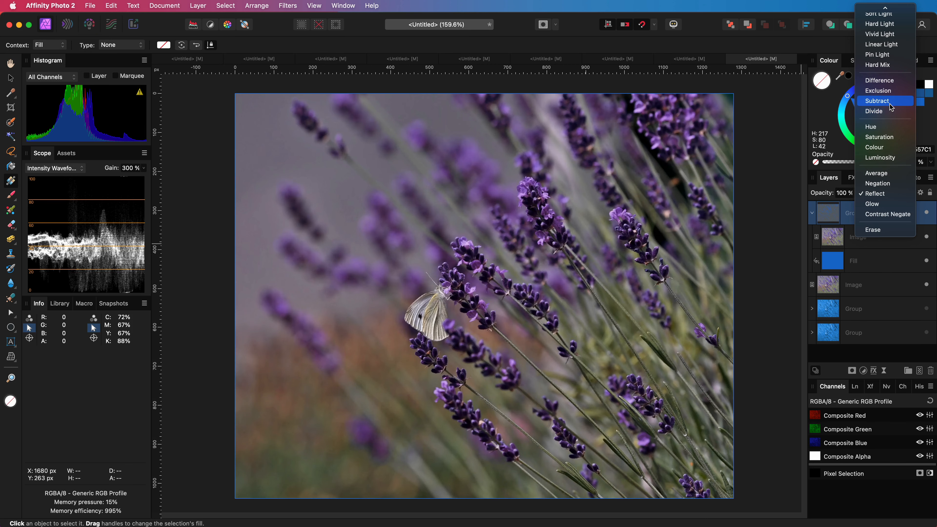
pyautogui.click(890, 101)
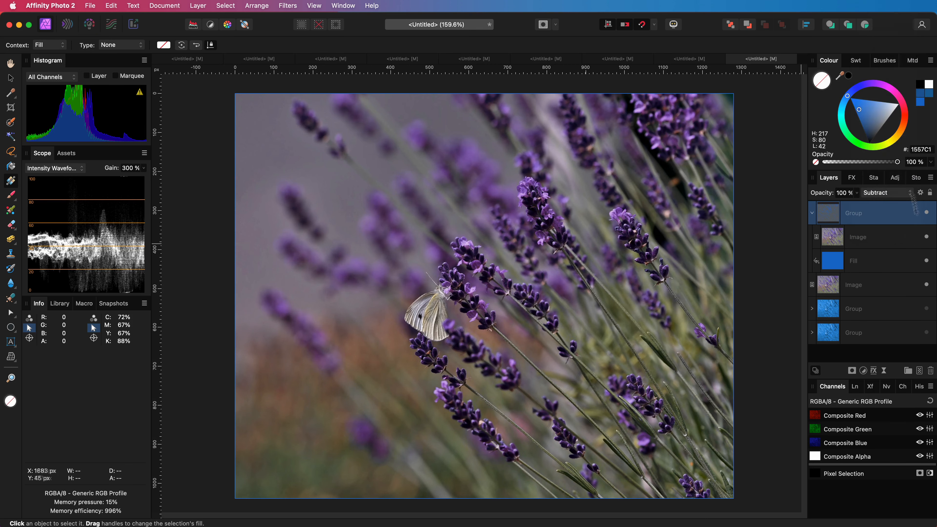
# Step: Change the colour of the lavender group's Fill layer to purple A515C1 and lower the group's opacity to 46%
pyautogui.click(837, 262)
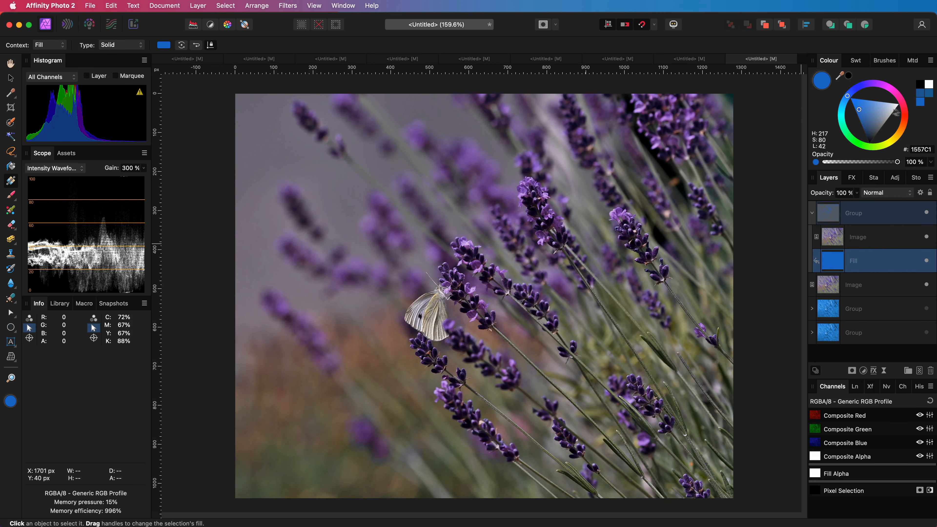
pyautogui.moveTo(847, 98)
pyautogui.mouseDown()
pyautogui.moveTo(883, 88)
pyautogui.moveTo(904, 111)
pyautogui.moveTo(898, 135)
pyautogui.moveTo(868, 147)
pyautogui.moveTo(846, 109)
pyautogui.moveTo(864, 96)
pyautogui.moveTo(852, 104)
pyautogui.moveTo(887, 98)
pyautogui.mouseUp()
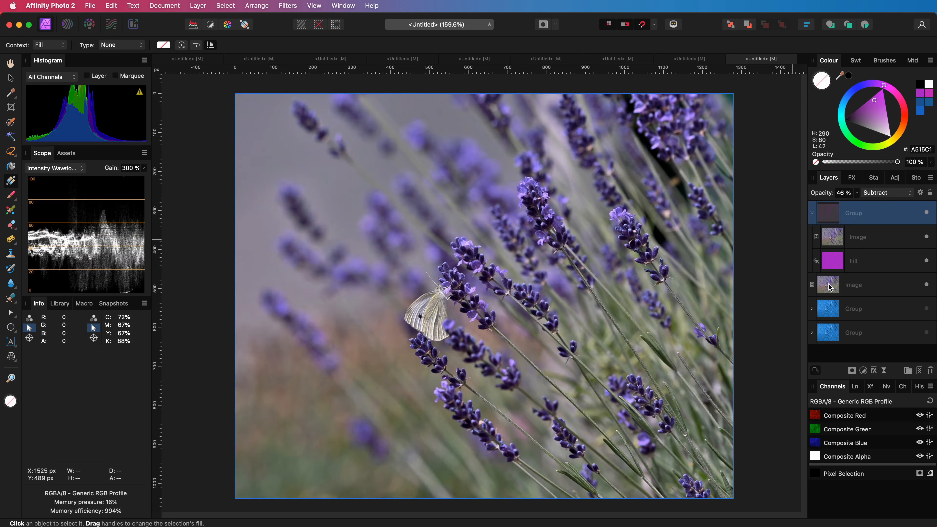
# Step: Duplicate the base lavender Image layer, place the copy above the Subtract group and collapse the group
pyautogui.click(830, 286)
pyautogui.press('super+j')
pyautogui.moveTo(836, 292); pyautogui.dragTo(859, 207)
pyautogui.click(811, 237)
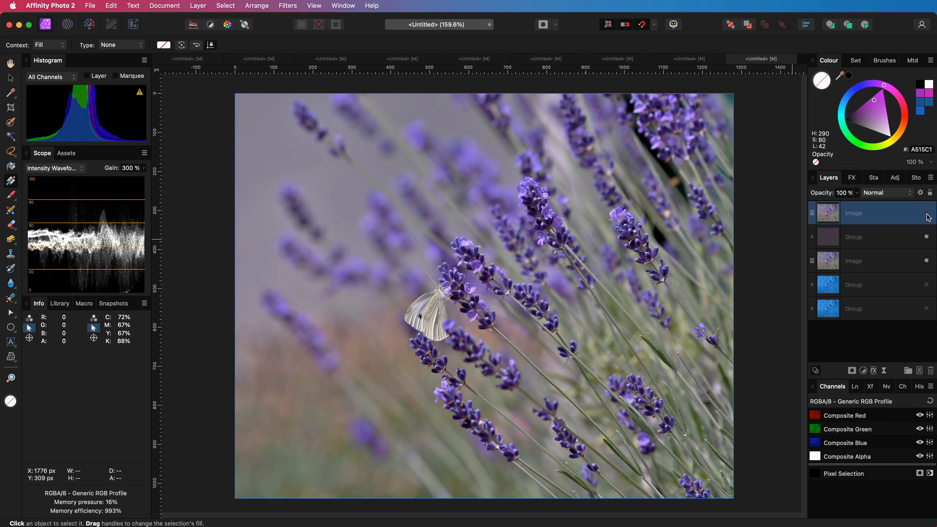
# Step: Set the topmost Image copy's blend mode to Linear Light, reduce its Fill Opacity and set its layer opacity to 28%
pyautogui.click(877, 192)
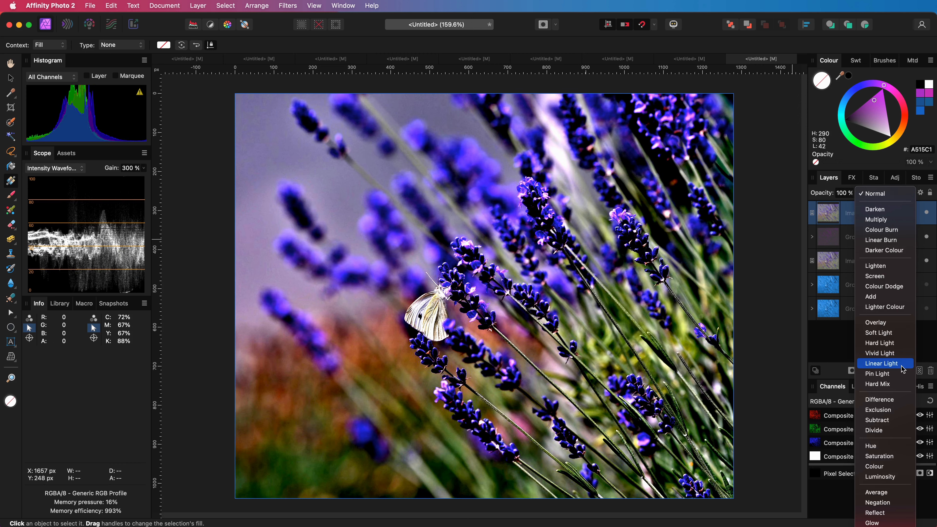
pyautogui.click(881, 363)
pyautogui.click(920, 193)
pyautogui.moveTo(837, 298); pyautogui.dragTo(804, 301)
pyautogui.click(666, 267)
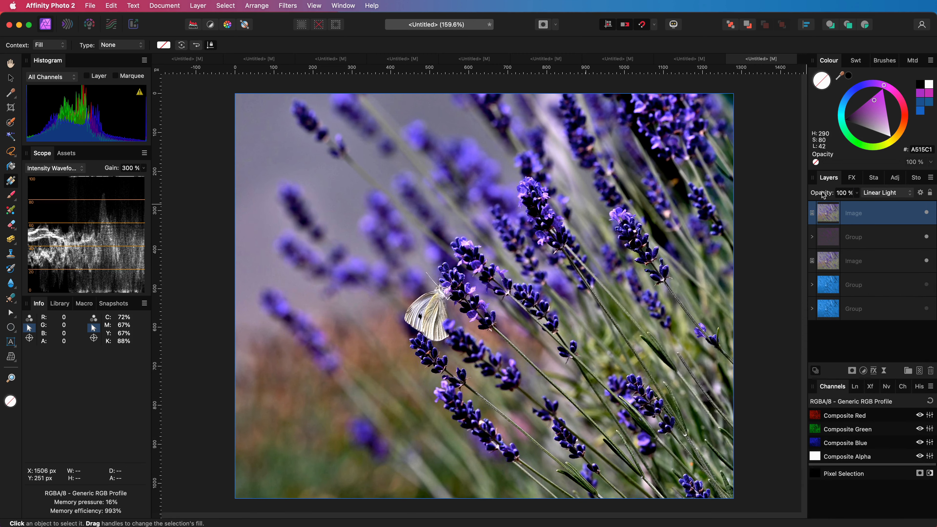
pyautogui.moveTo(820, 192); pyautogui.dragTo(786, 195)
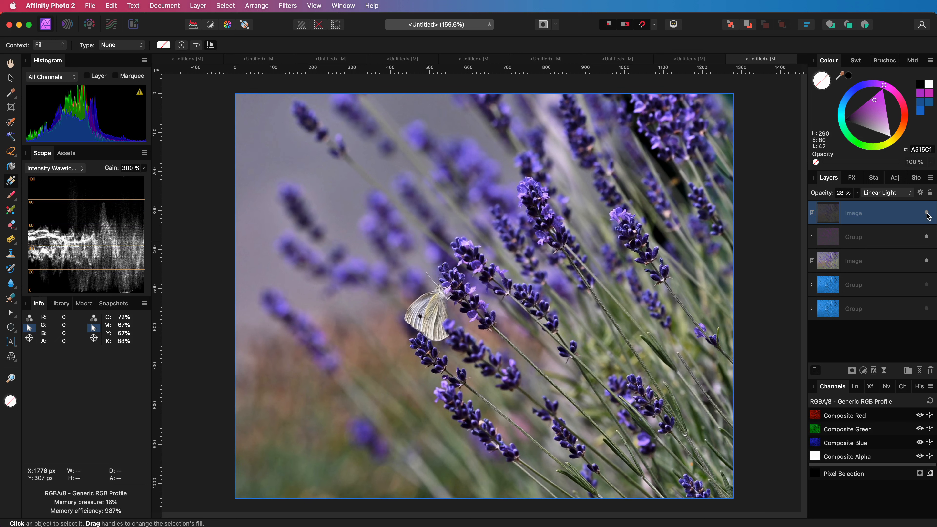
# Step: Add a Selective Colour adjustment with Neutrals at Cyan -7%, Magenta 6% and Yellow 20%, and set the layer's opacity to 49%
pyautogui.click(863, 371)
pyautogui.click(828, 441)
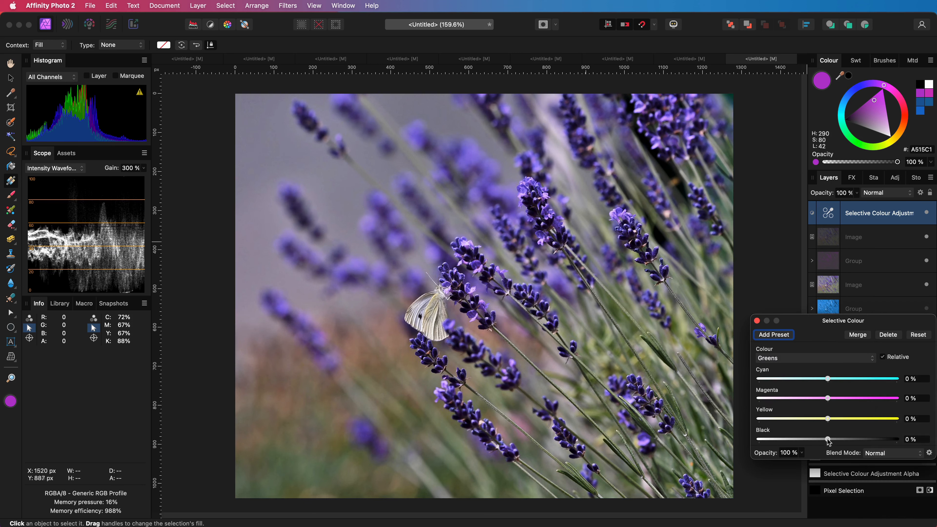
pyautogui.click(823, 357)
pyautogui.click(823, 416)
pyautogui.moveTo(827, 439); pyautogui.dragTo(832, 398)
pyautogui.moveTo(827, 379); pyautogui.dragTo(822, 379)
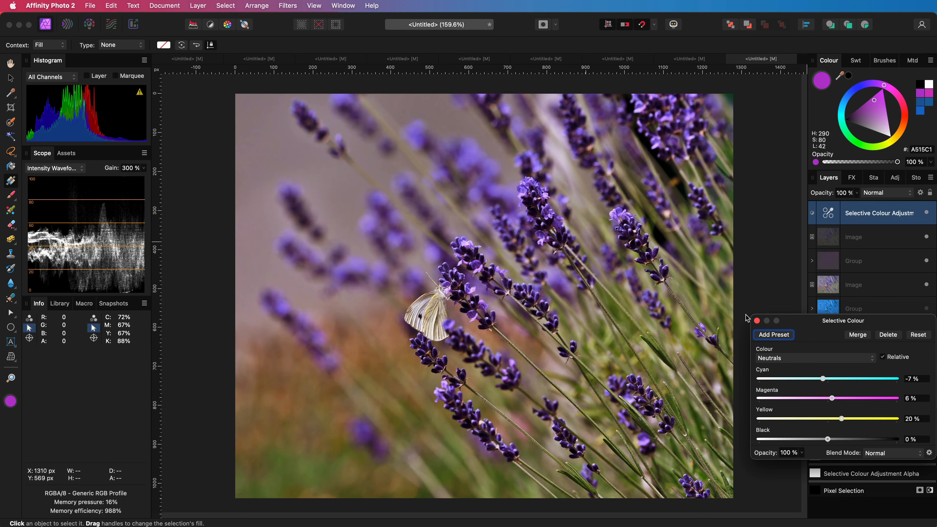
pyautogui.click(756, 320)
pyautogui.press('4')
pyautogui.press('9')
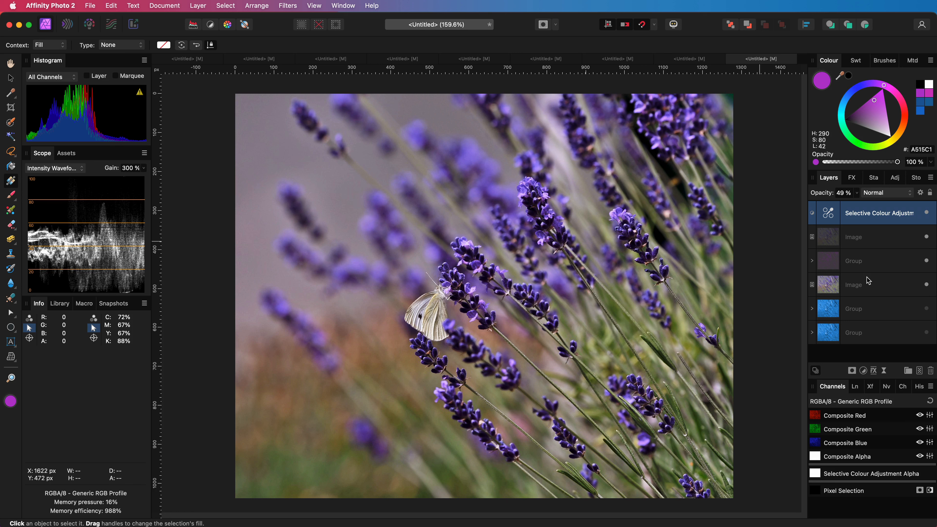
# Step: Select the Selective Colour adjustment, Image copy and Subtract group together and toggle their visibility to compare before and after
pyautogui.keyDown('shift'); pyautogui.click(870, 266); pyautogui.keyUp('shift')
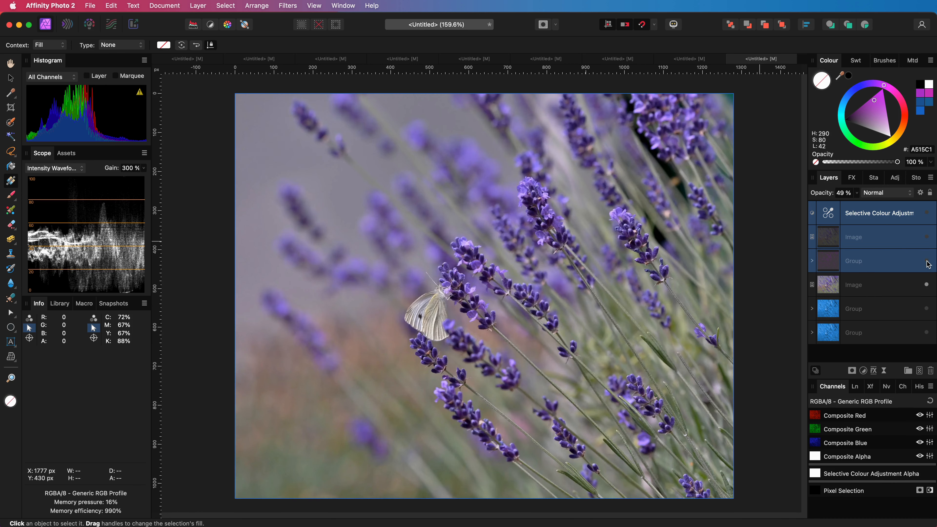
pyautogui.click(926, 260)
pyautogui.click(926, 260)
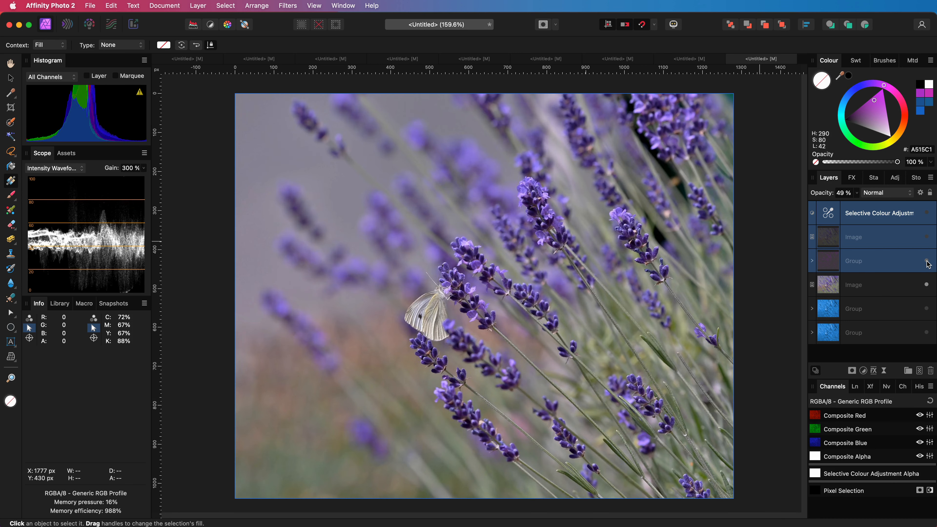
pyautogui.click(927, 261)
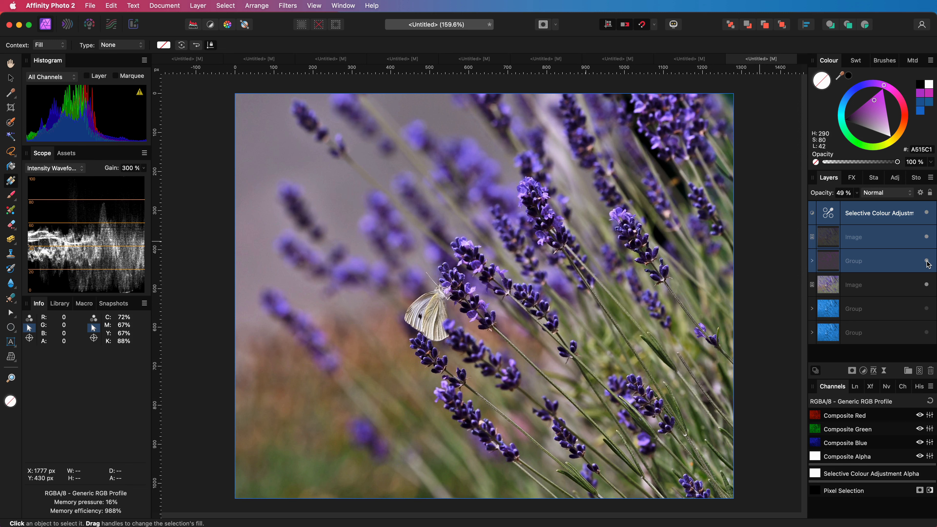